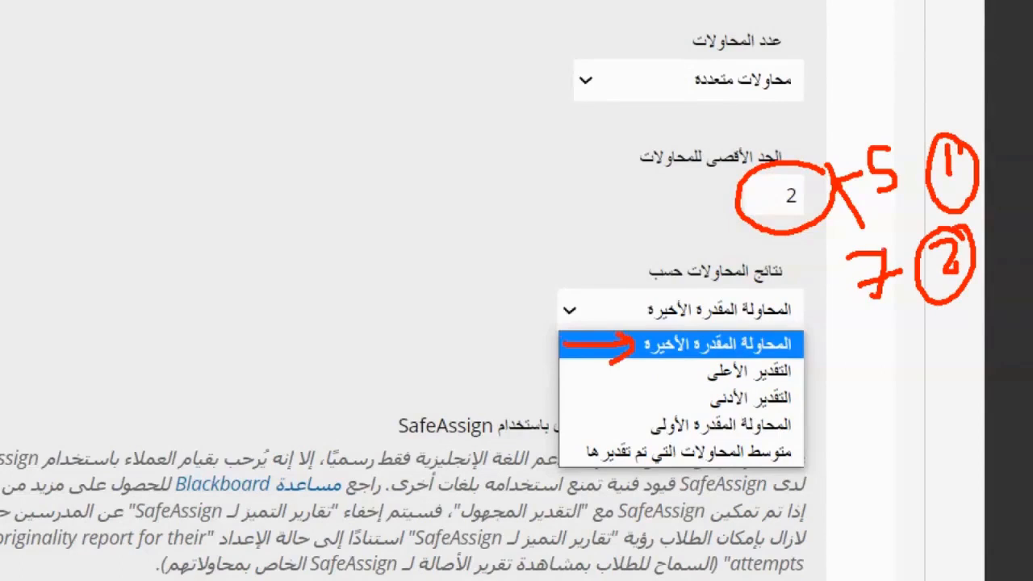
mouse_move(872, 348)
mouse_down()
mouse_move(867, 322)
mouse_move(873, 313)
mouse_move(885, 324)
mouse_up()
click(789, 384)
mouse_move(648, 377)
mouse_down()
mouse_move(701, 372)
mouse_move(686, 383)
mouse_up()
drag(860, 344, 856, 307)
mouse_move(841, 325)
mouse_down()
mouse_move(855, 305)
mouse_move(864, 316)
mouse_move(852, 315)
mouse_up()
drag(859, 323, 864, 312)
drag(634, 403, 696, 397)
mouse_move(879, 87)
mouse_down()
mouse_move(875, 133)
mouse_move(888, 126)
mouse_up()
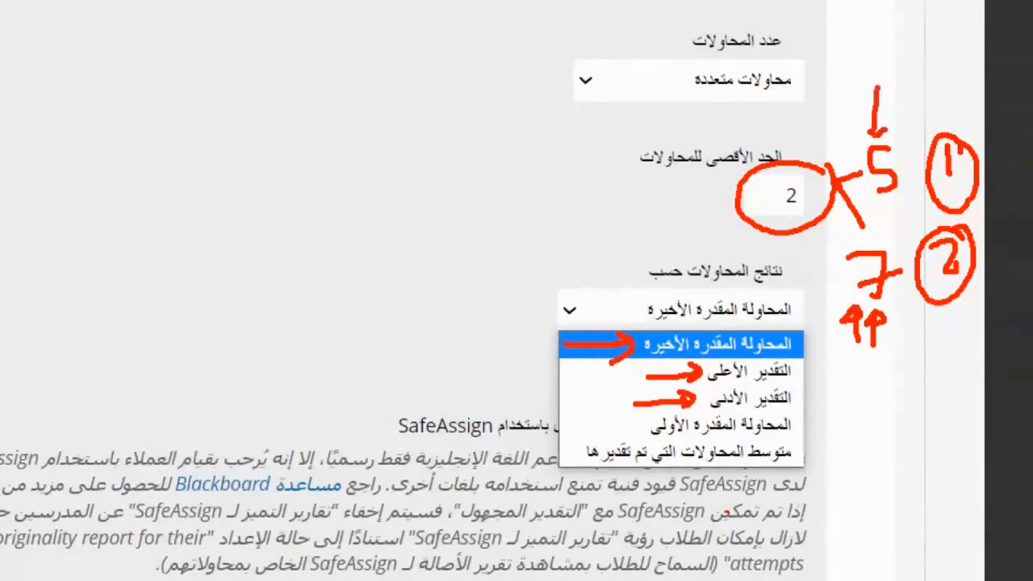
drag(731, 441, 659, 444)
mouse_move(927, 162)
mouse_down()
mouse_move(904, 163)
mouse_move(912, 173)
mouse_up()
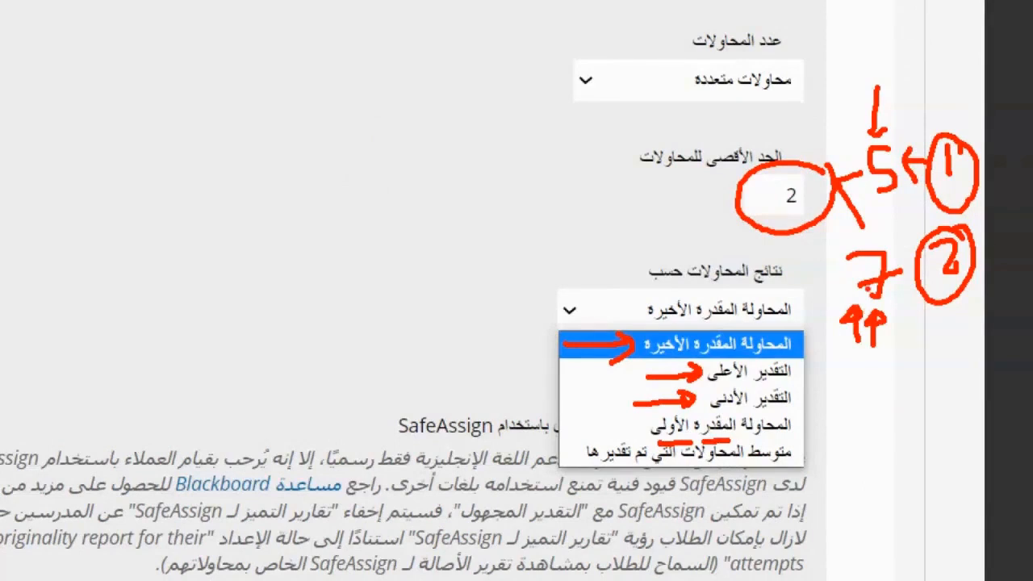
mouse_move(604, 191)
mouse_down()
mouse_move(558, 263)
mouse_move(578, 239)
mouse_move(491, 217)
mouse_move(603, 193)
mouse_up()
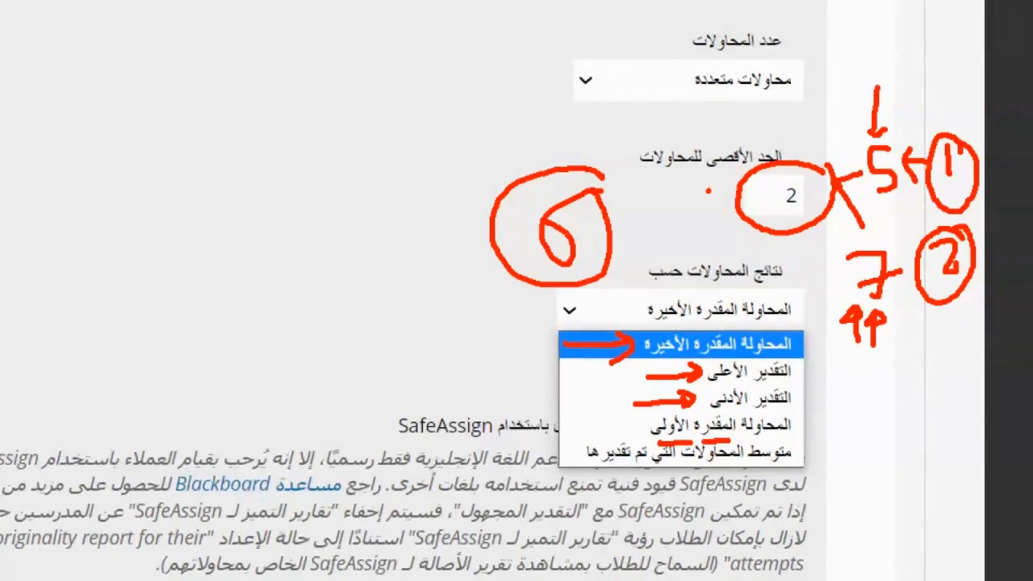
mouse_move(818, 71)
mouse_down()
mouse_move(683, 103)
mouse_move(805, 73)
mouse_up()
mouse_move(813, 183)
mouse_down()
mouse_move(769, 200)
mouse_move(816, 177)
mouse_up()
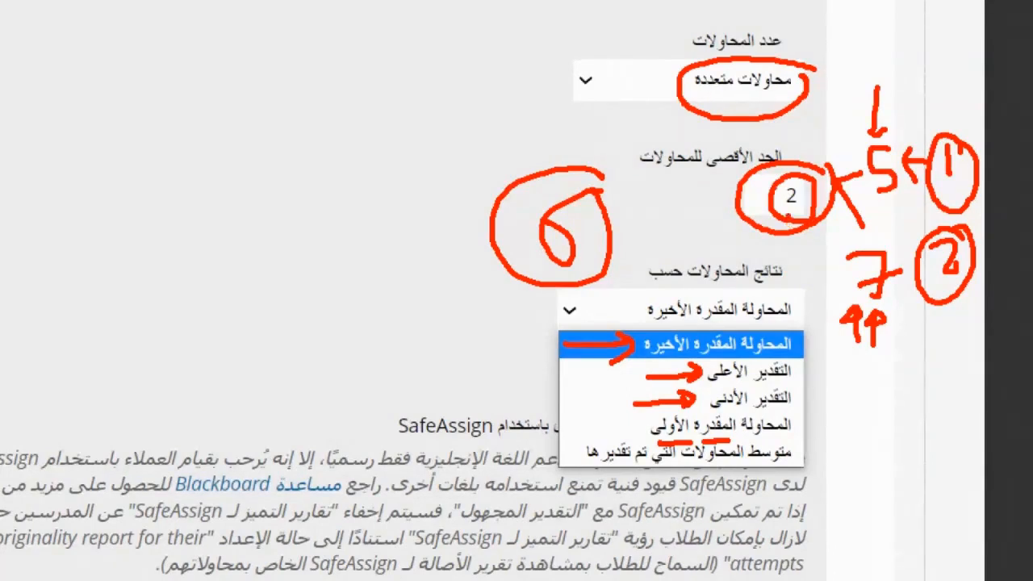
drag(768, 289, 666, 290)
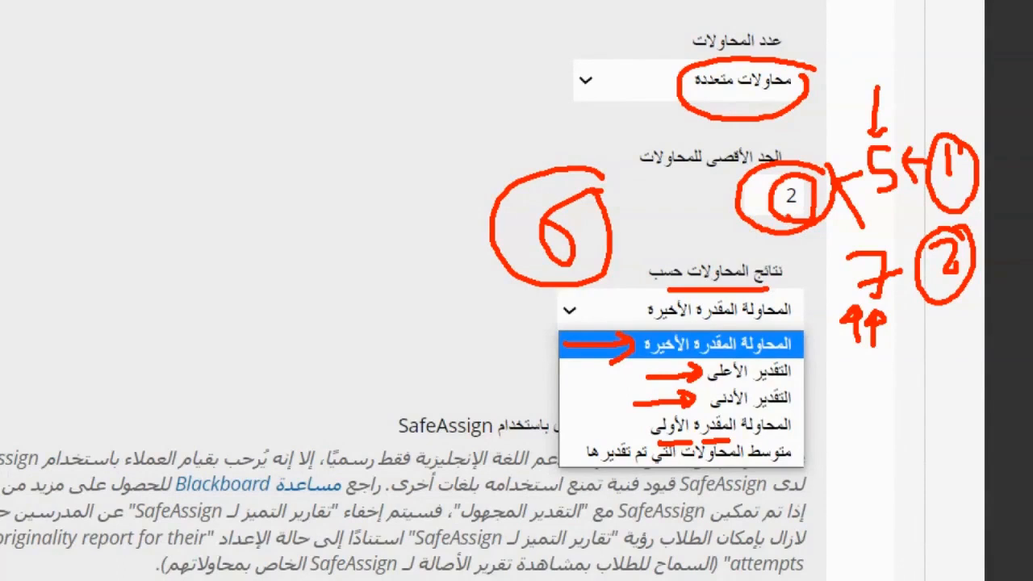
mouse_move(804, 328)
mouse_down()
mouse_move(816, 346)
mouse_move(812, 462)
mouse_up()
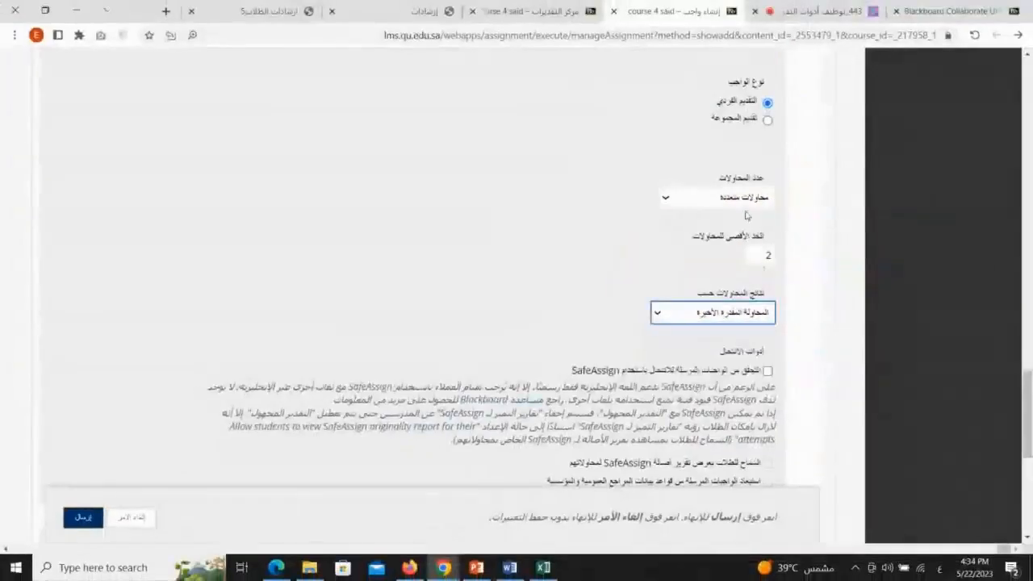
Set the number of attempts to a single attempt (محاولة واحده)
click(739, 79)
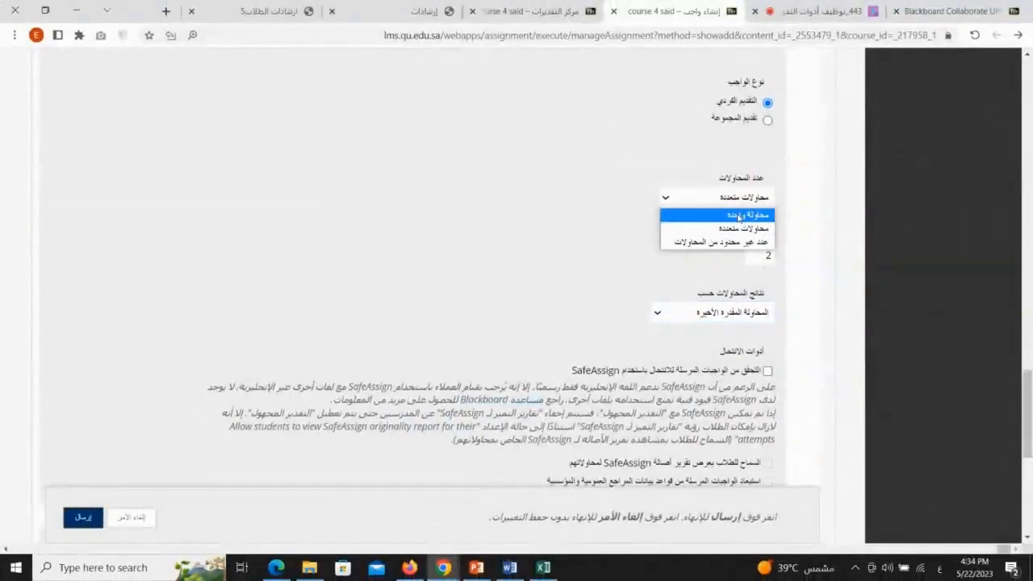
click(739, 216)
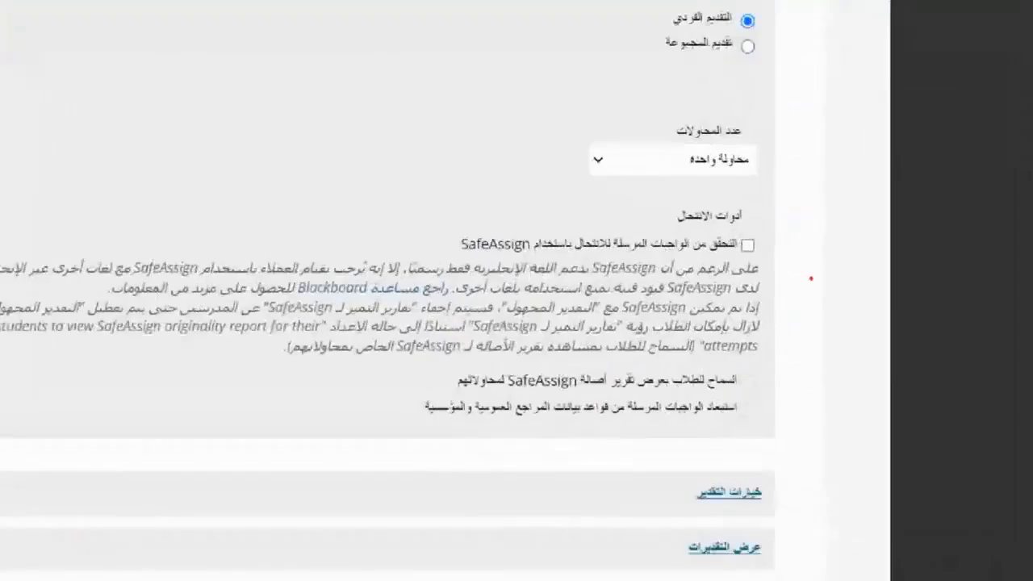
drag(749, 229, 691, 224)
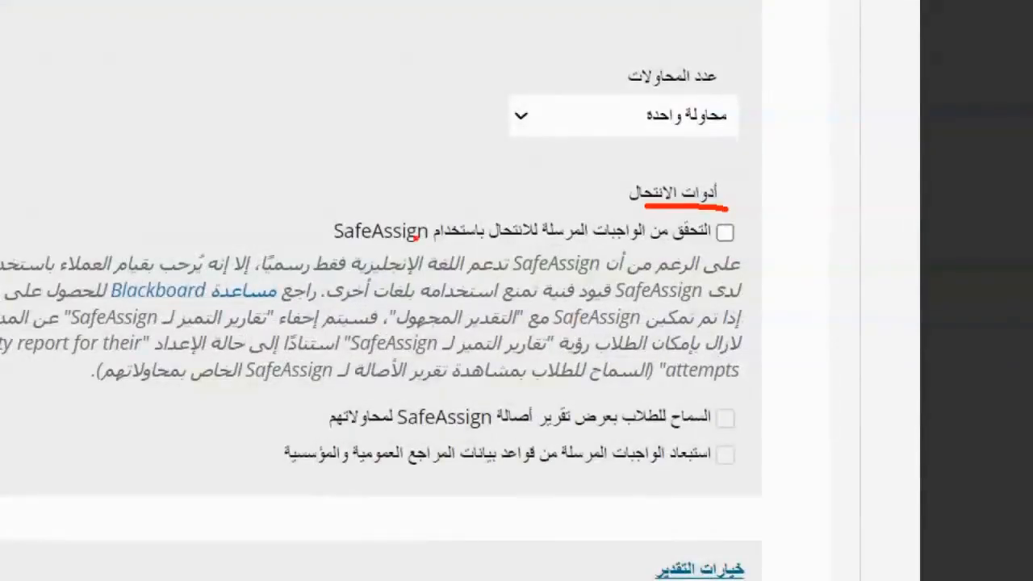
drag(408, 241, 341, 243)
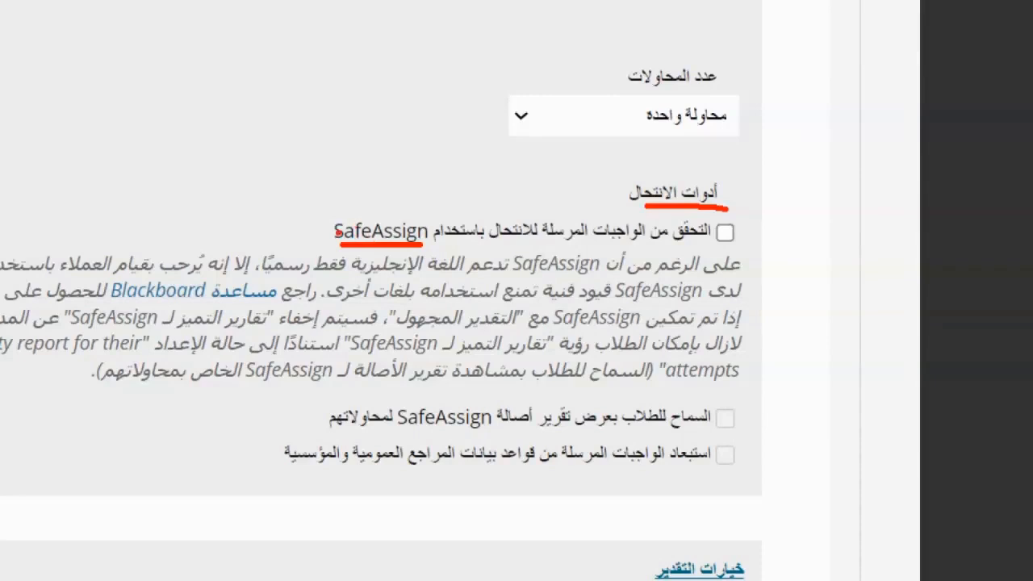
mouse_move(421, 198)
mouse_down()
mouse_move(303, 230)
mouse_move(415, 256)
mouse_move(423, 195)
mouse_up()
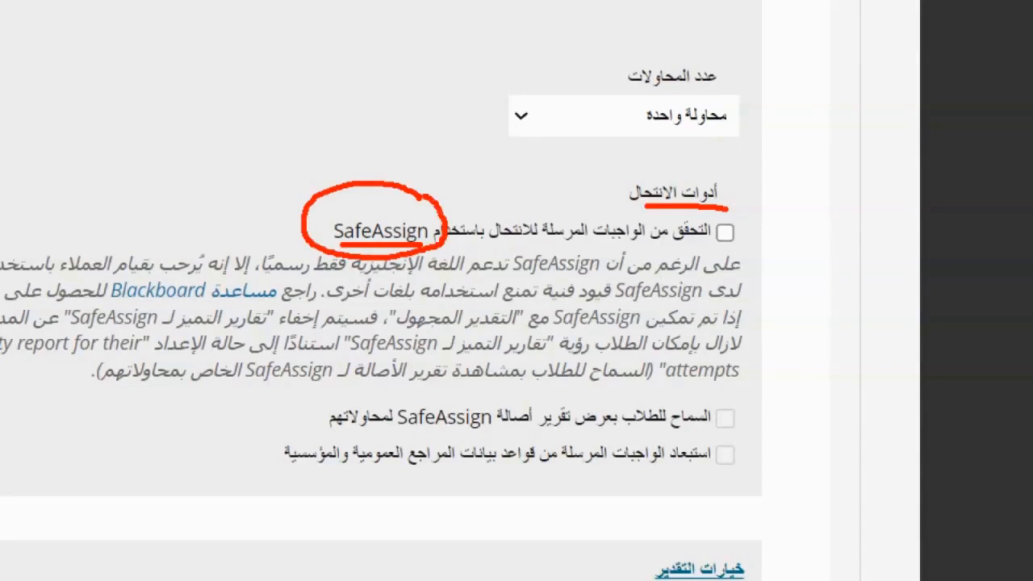
drag(813, 194, 720, 234)
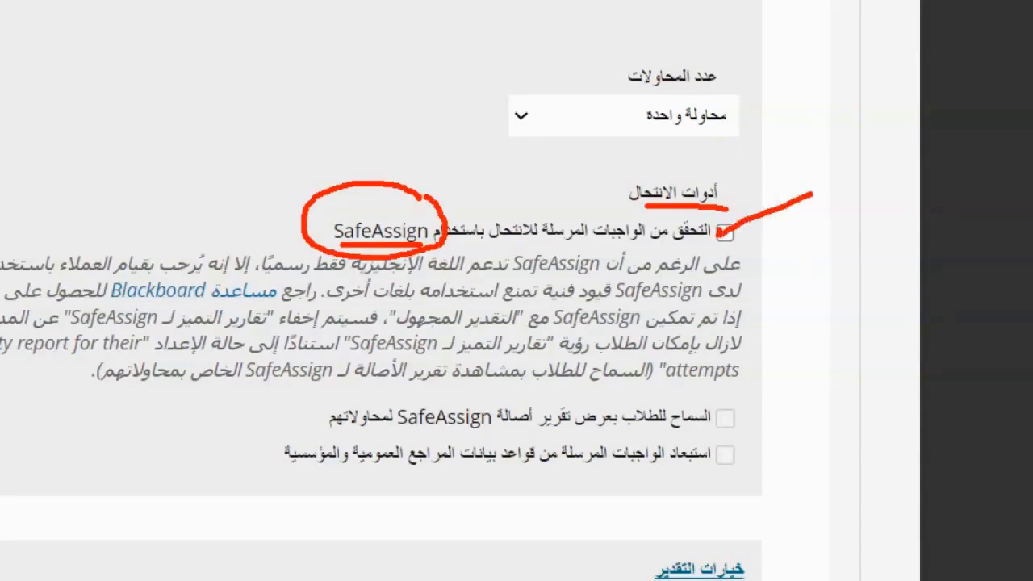
drag(611, 244, 522, 243)
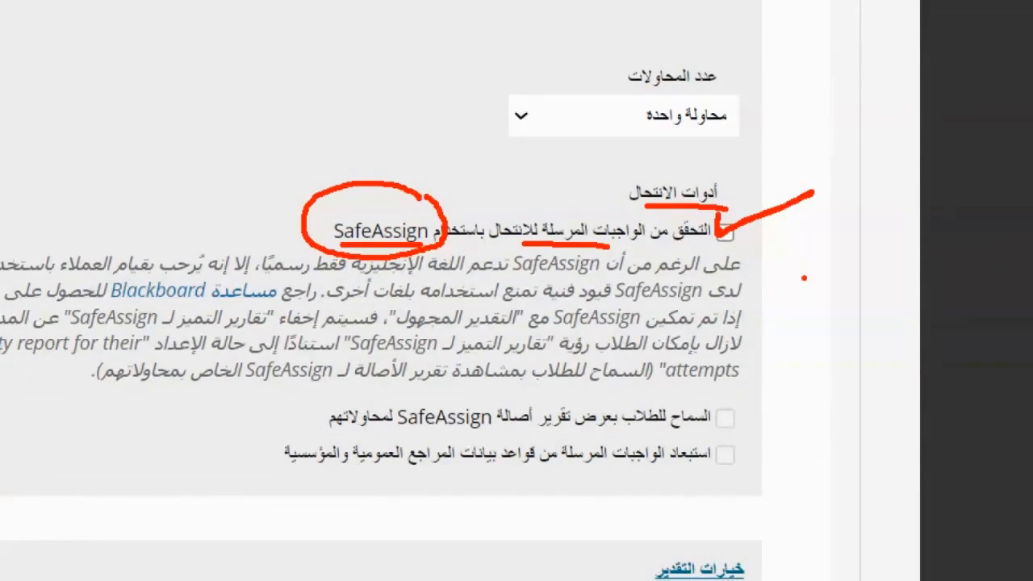
drag(729, 248, 647, 250)
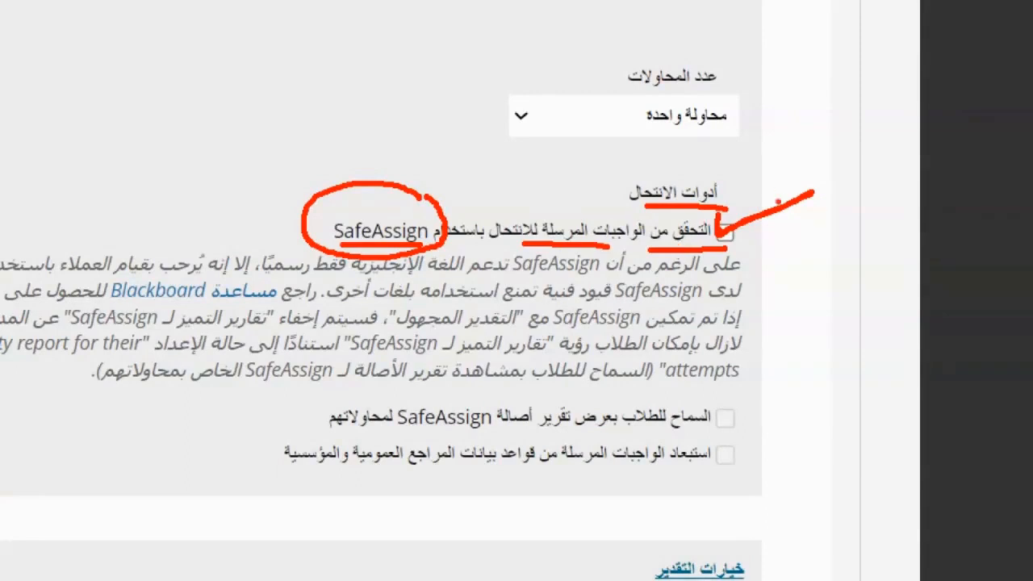
mouse_move(716, 218)
mouse_down()
mouse_move(727, 235)
mouse_move(820, 192)
mouse_up()
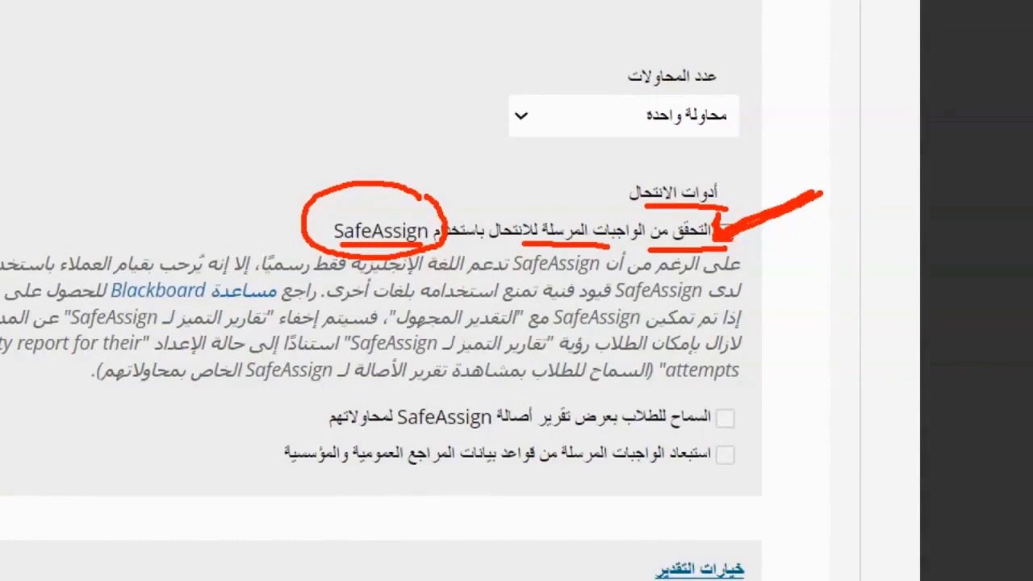
drag(726, 237, 828, 192)
drag(733, 235, 800, 207)
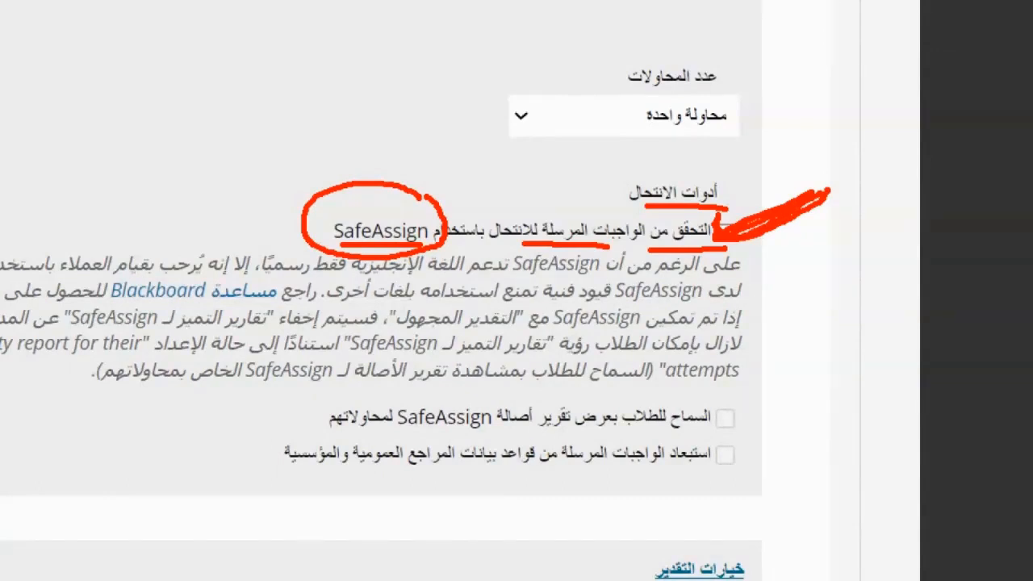
Expand and review the Grading Options (خيارات التقدير) section, then collapse it again
scroll(818, 280, up, 2)
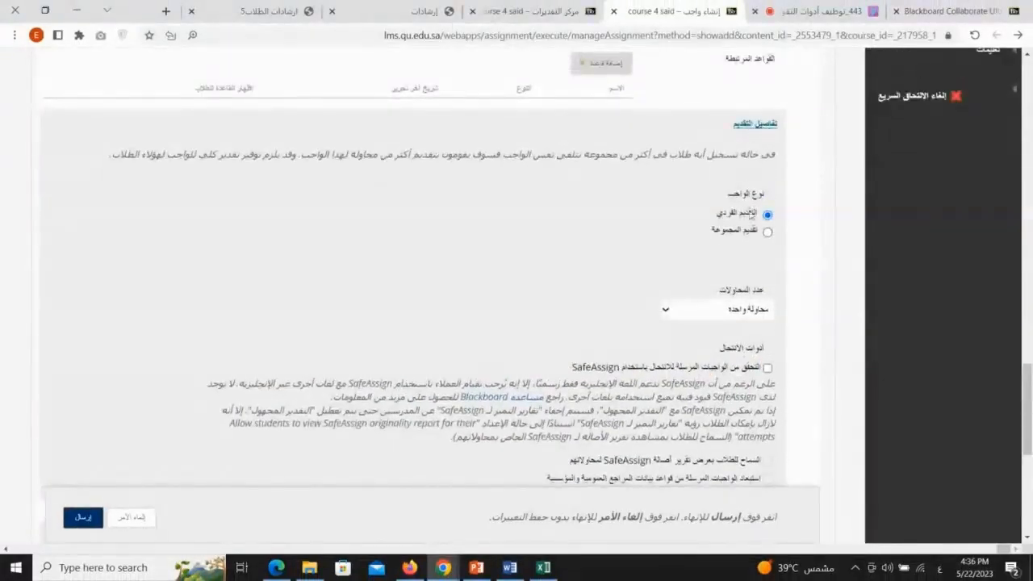
scroll(759, 288, down, 2)
scroll(777, 278, down, 1)
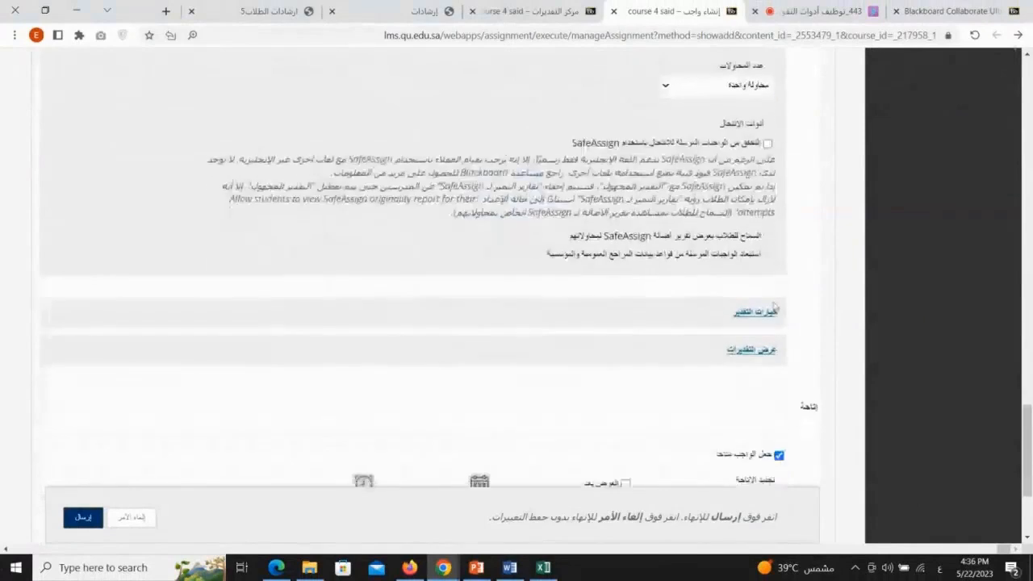
click(773, 315)
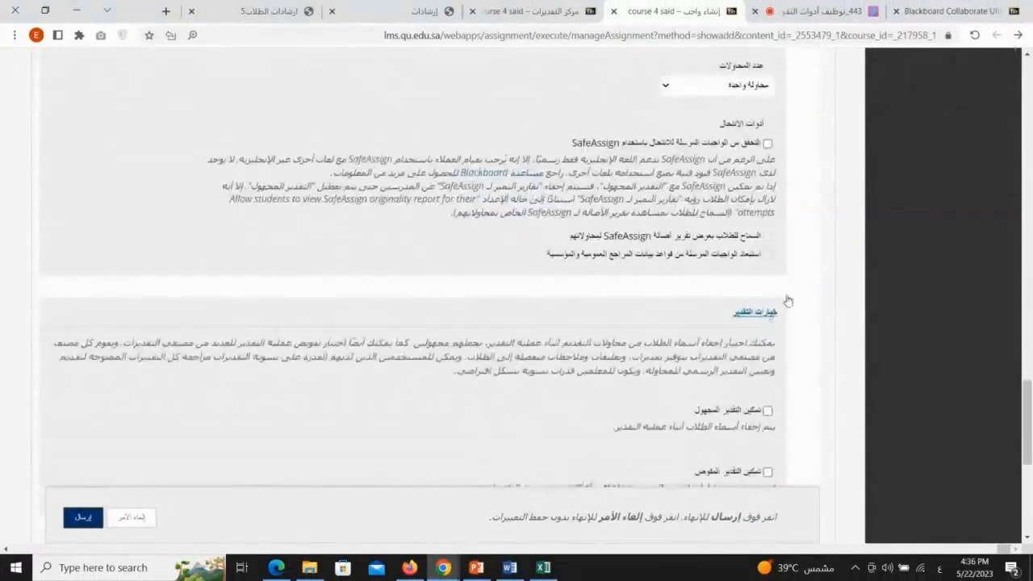
scroll(766, 259, down, 2)
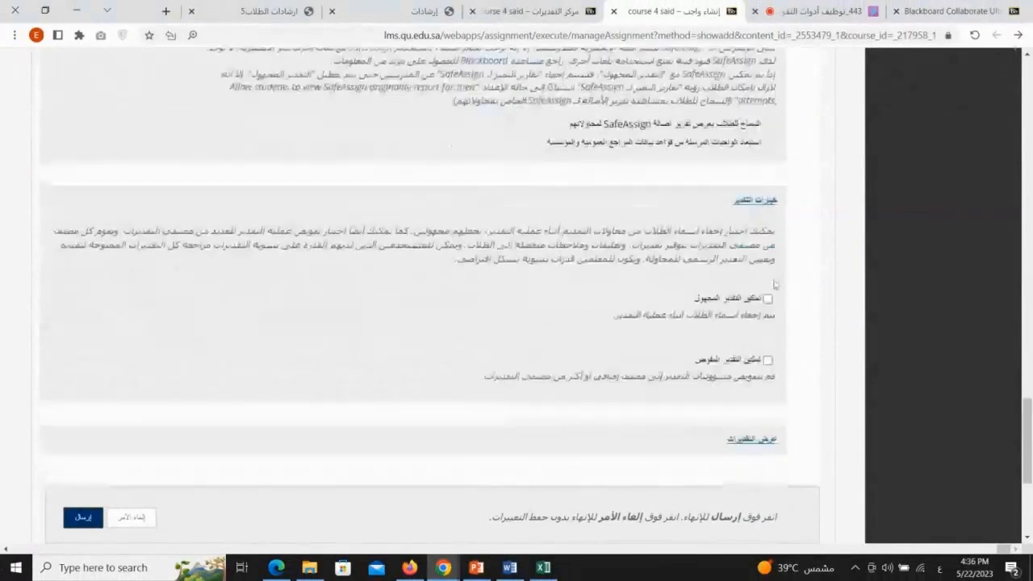
click(758, 208)
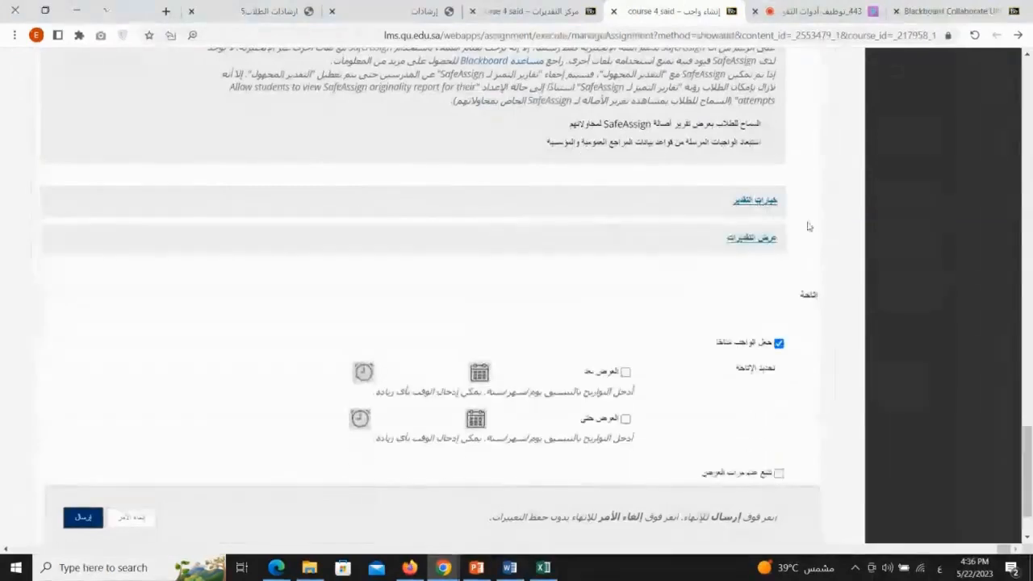
Expand and review the Display of Grades (عرض التقديرات) section, then collapse it again
scroll(763, 151, down, 1)
click(763, 160)
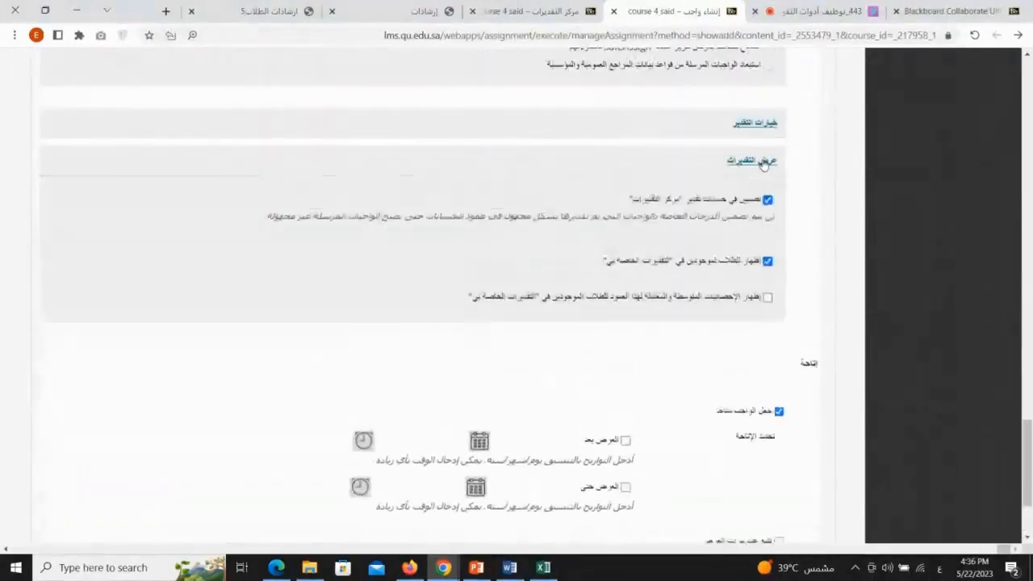
click(763, 160)
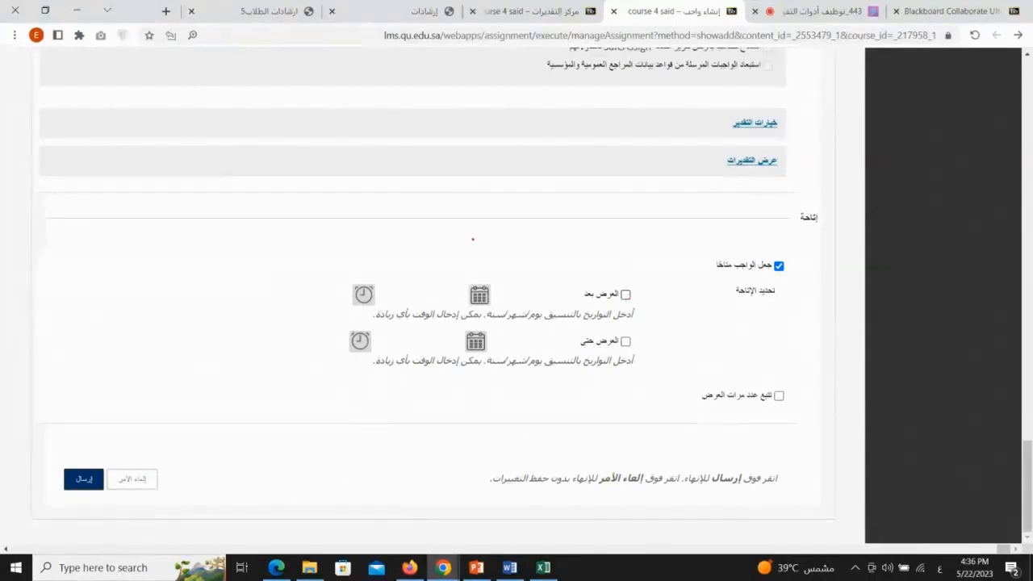
mouse_move(354, 207)
mouse_down()
mouse_move(372, 223)
mouse_move(385, 210)
mouse_move(397, 222)
mouse_up()
mouse_move(633, 189)
mouse_down()
mouse_move(637, 212)
mouse_move(656, 217)
mouse_up()
mouse_move(671, 188)
mouse_down()
mouse_move(707, 186)
mouse_move(702, 219)
mouse_move(715, 208)
mouse_up()
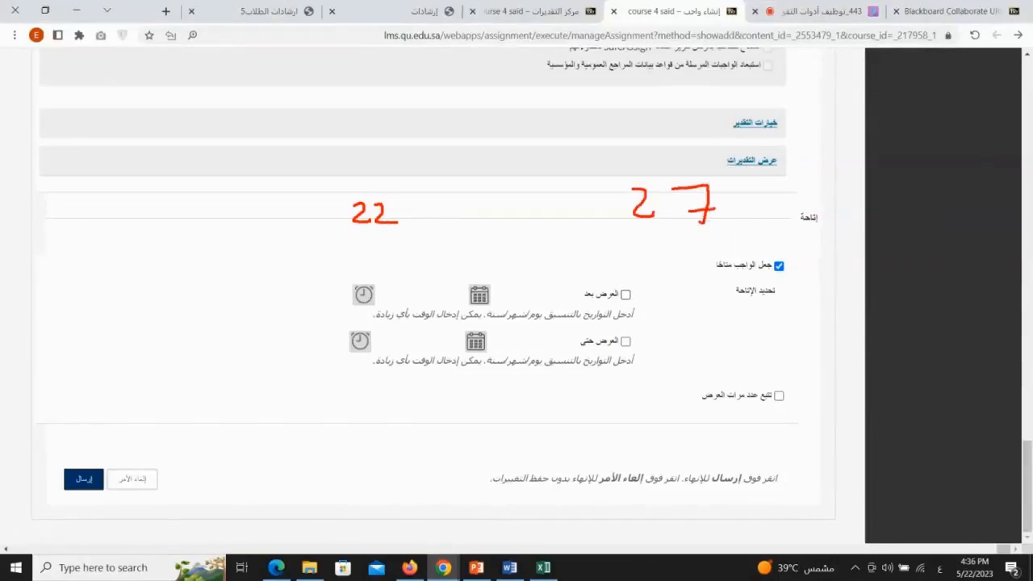
mouse_move(495, 198)
mouse_down()
mouse_move(512, 216)
mouse_move(520, 196)
mouse_move(522, 216)
mouse_up()
mouse_move(550, 180)
mouse_down()
mouse_move(539, 177)
mouse_move(517, 246)
mouse_move(554, 182)
mouse_up()
mouse_move(397, 192)
mouse_down()
mouse_move(389, 189)
mouse_move(365, 238)
mouse_move(399, 201)
mouse_up()
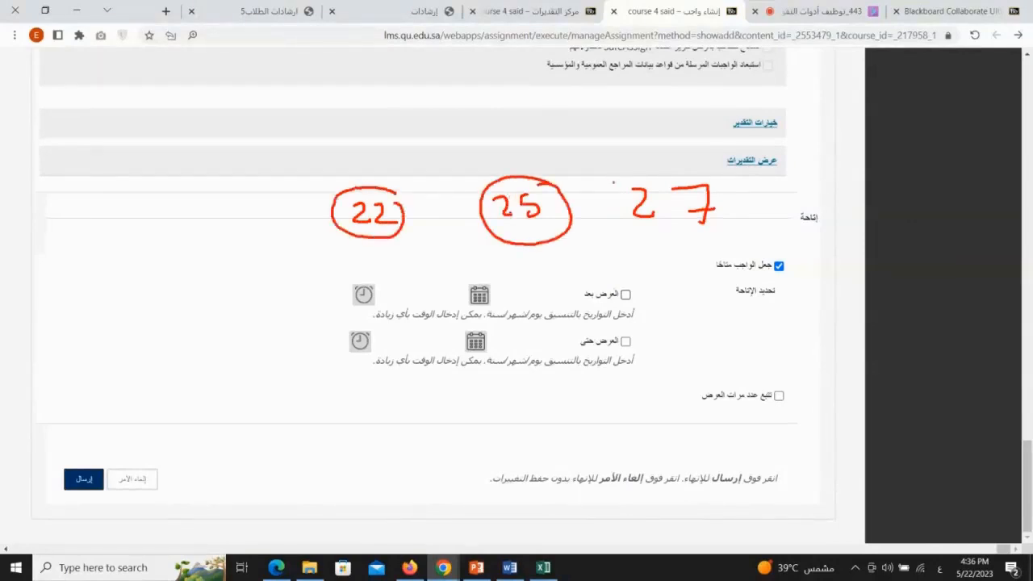
mouse_move(685, 171)
mouse_down()
mouse_move(621, 233)
mouse_move(704, 176)
mouse_up()
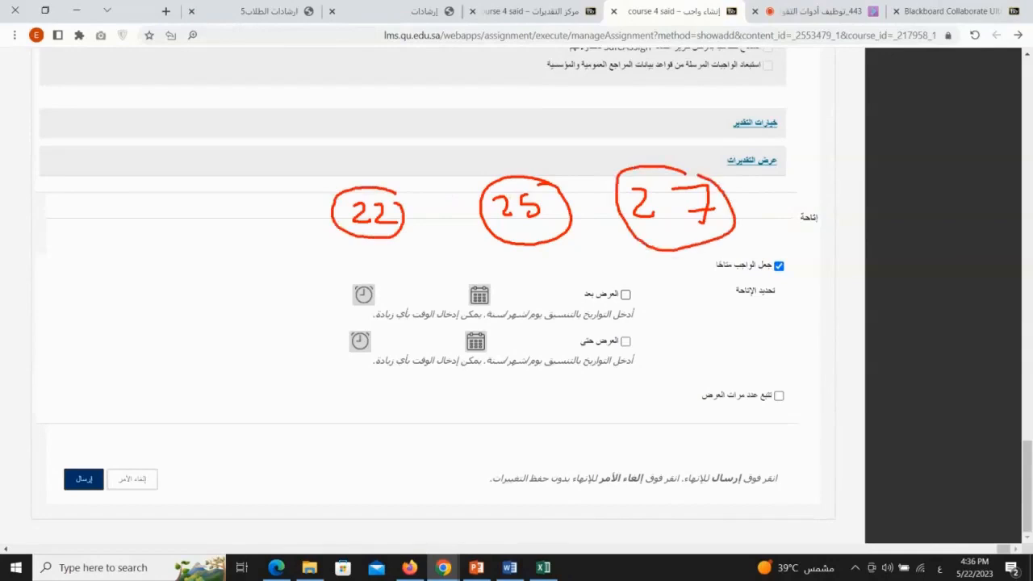
mouse_move(354, 187)
mouse_down()
mouse_move(503, 100)
mouse_move(604, 171)
mouse_move(586, 164)
mouse_up()
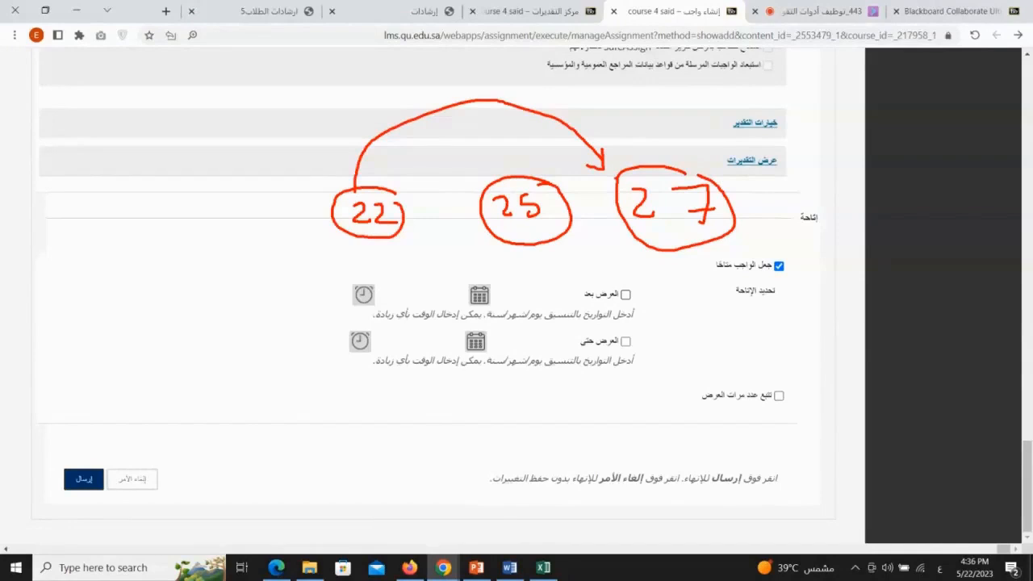
drag(495, 131, 501, 160)
click(505, 156)
mouse_move(646, 276)
mouse_down()
mouse_move(569, 295)
mouse_move(655, 312)
mouse_move(644, 277)
mouse_up()
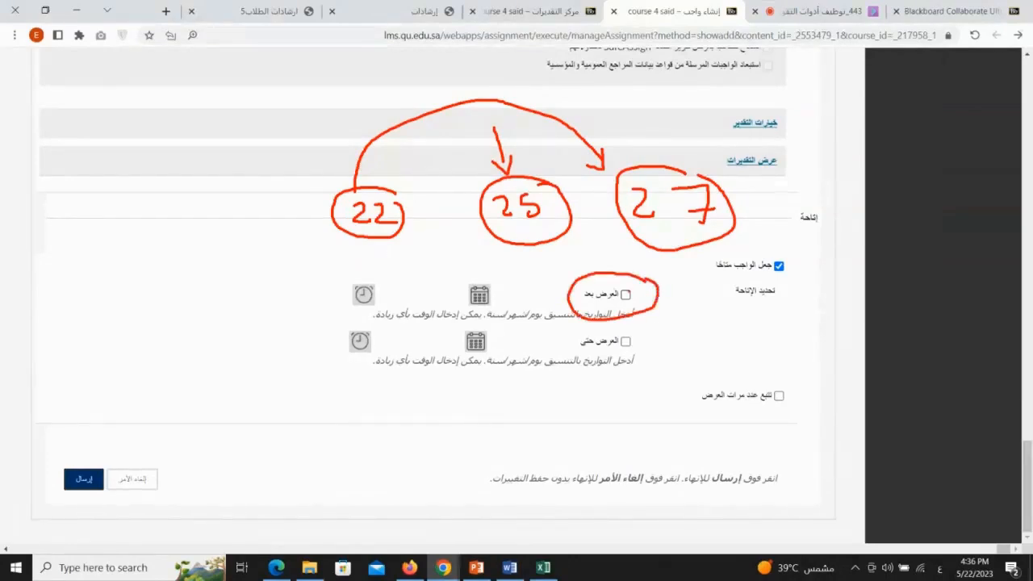
mouse_move(570, 296)
mouse_down()
mouse_move(424, 257)
mouse_move(394, 237)
mouse_up()
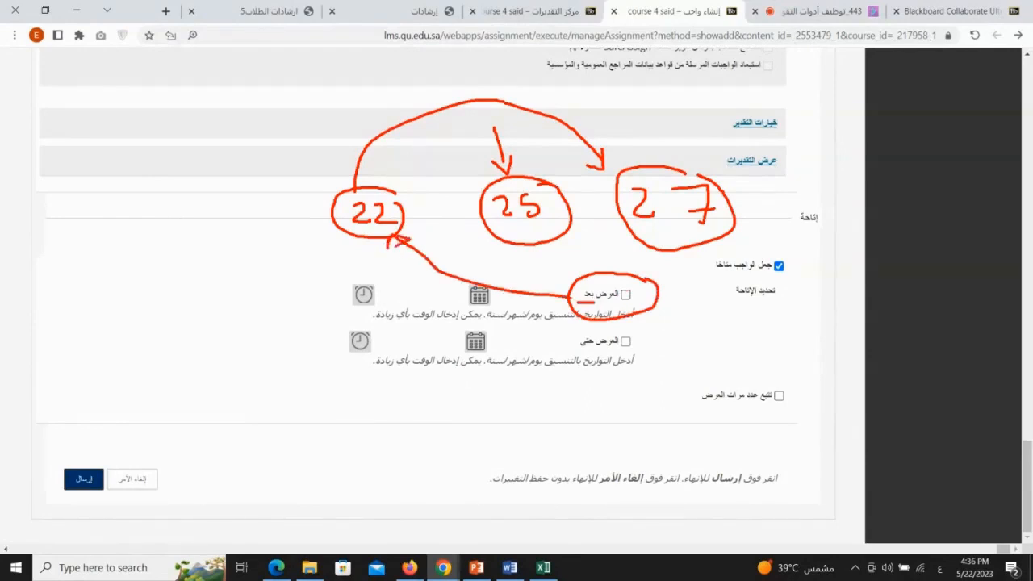
mouse_move(616, 323)
mouse_down()
mouse_move(563, 331)
mouse_move(635, 345)
mouse_move(659, 331)
mouse_move(677, 230)
mouse_move(687, 244)
mouse_up()
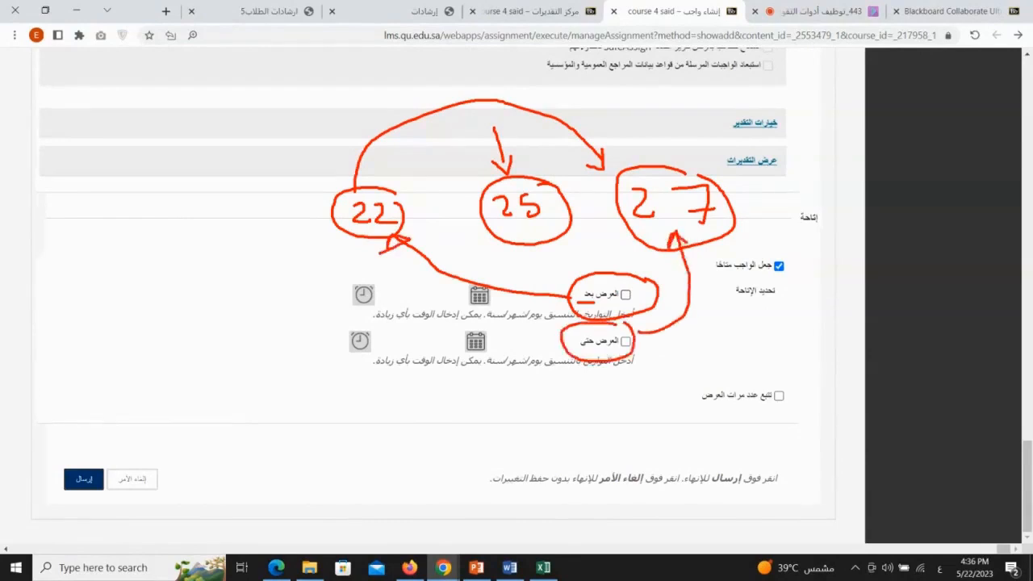
key(Escape)
Enable both the Display After (العرض بعد) and Display Until (العرض حتى) availability restrictions
click(626, 295)
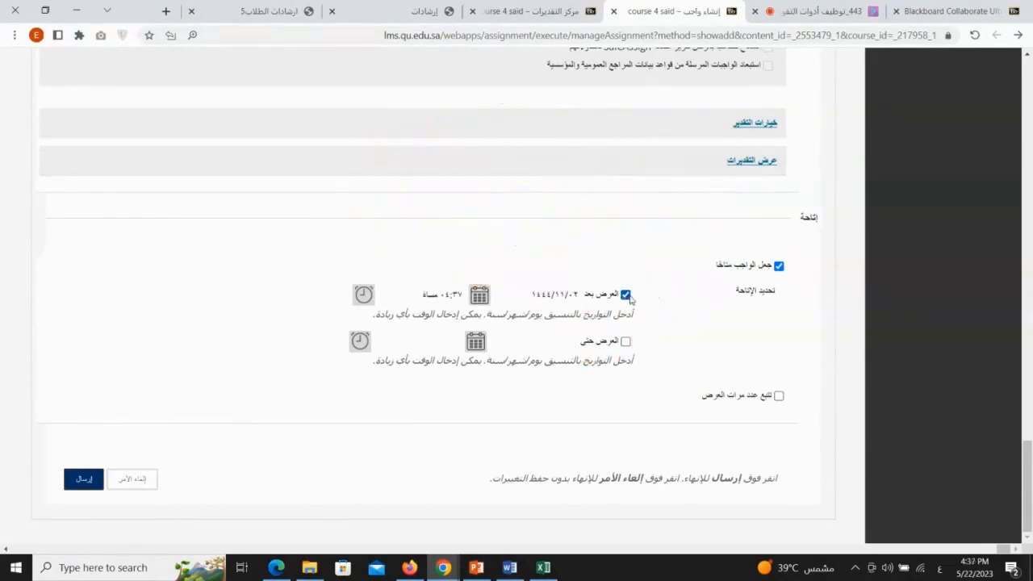
click(626, 342)
Pick 1444/11/02 as the Display After (العرض بعد) date from the calendar
click(480, 294)
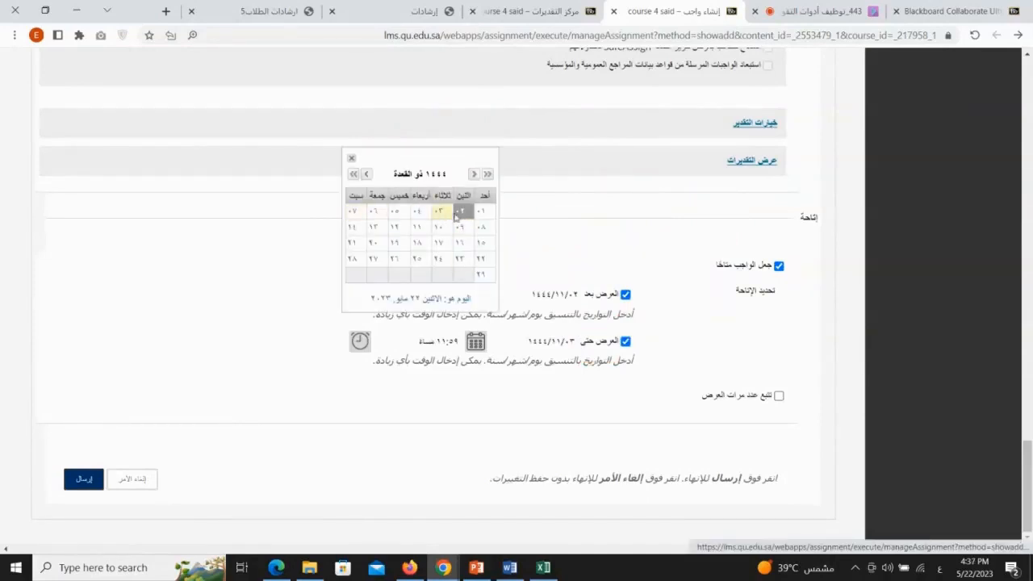
click(464, 213)
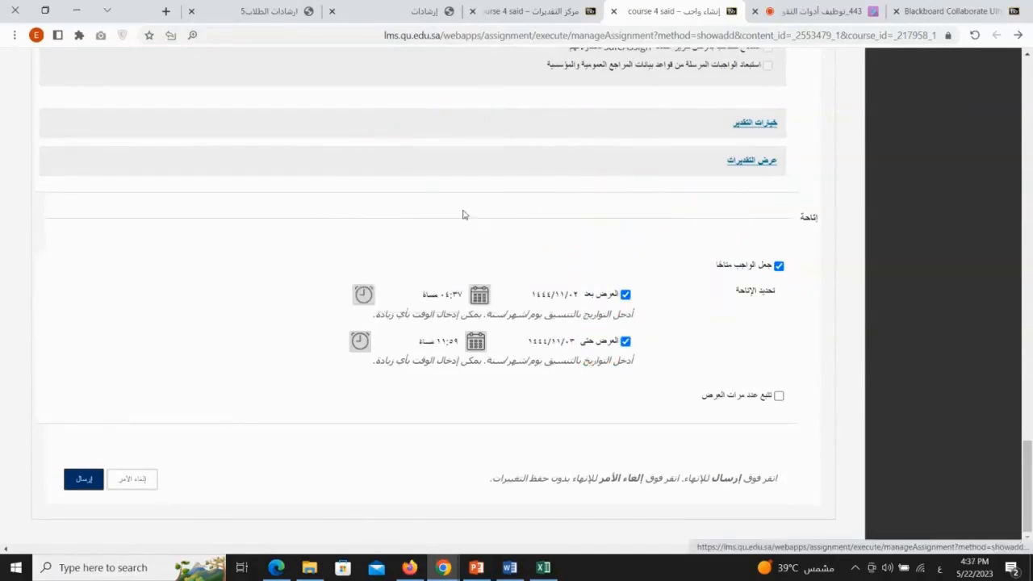
Set the Display After time to 05:00 PM
click(364, 294)
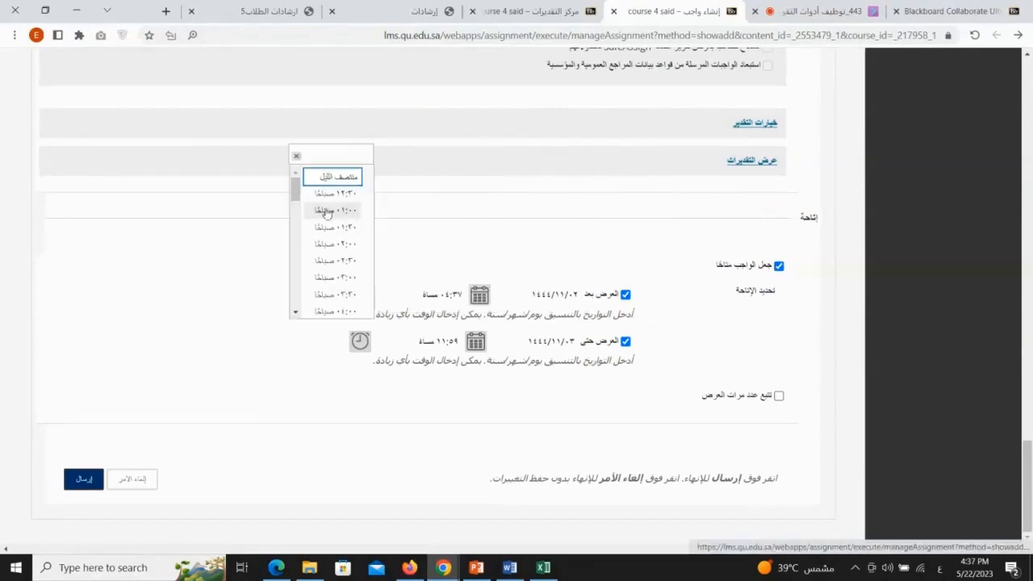
click(428, 298)
click(364, 295)
drag(297, 199, 295, 257)
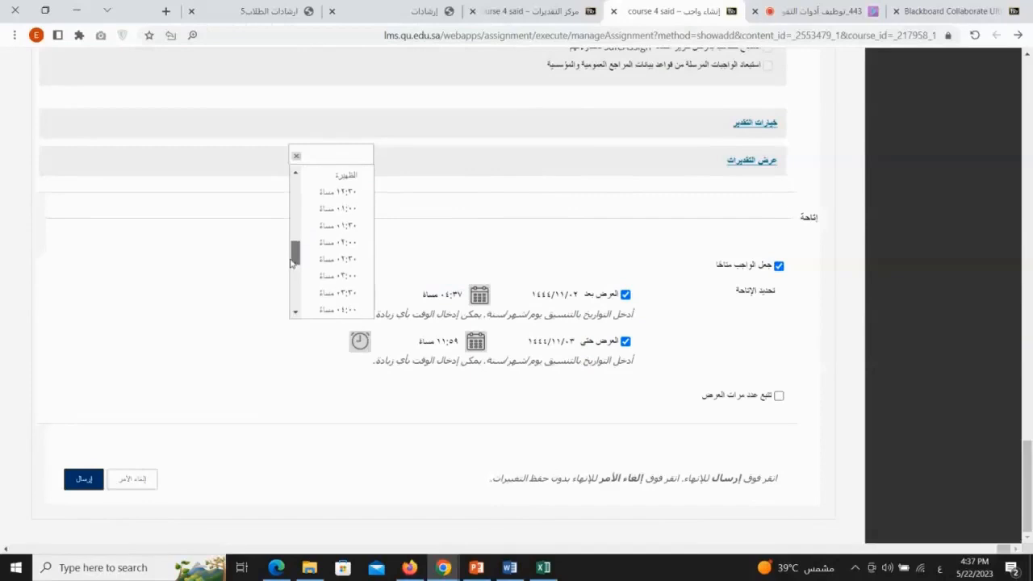
scroll(323, 266, down, 2)
click(337, 272)
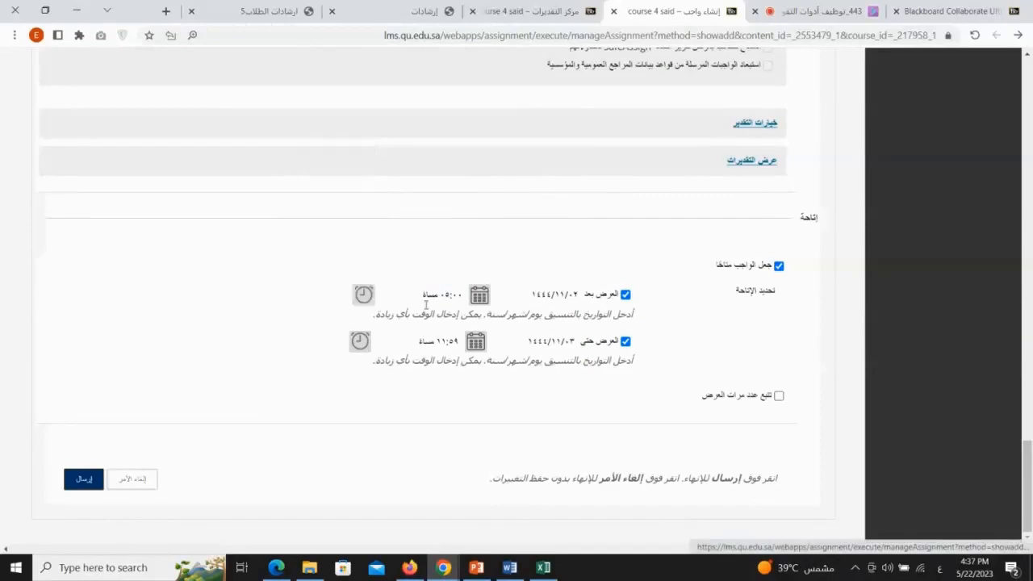
Set the Display After time to 04:00 PM
click(363, 294)
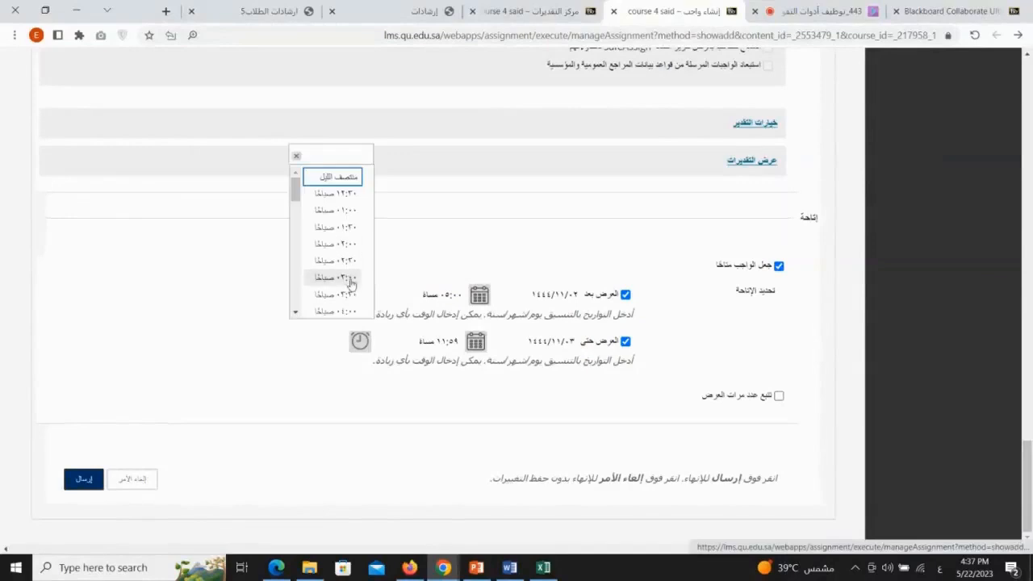
drag(295, 194, 297, 228)
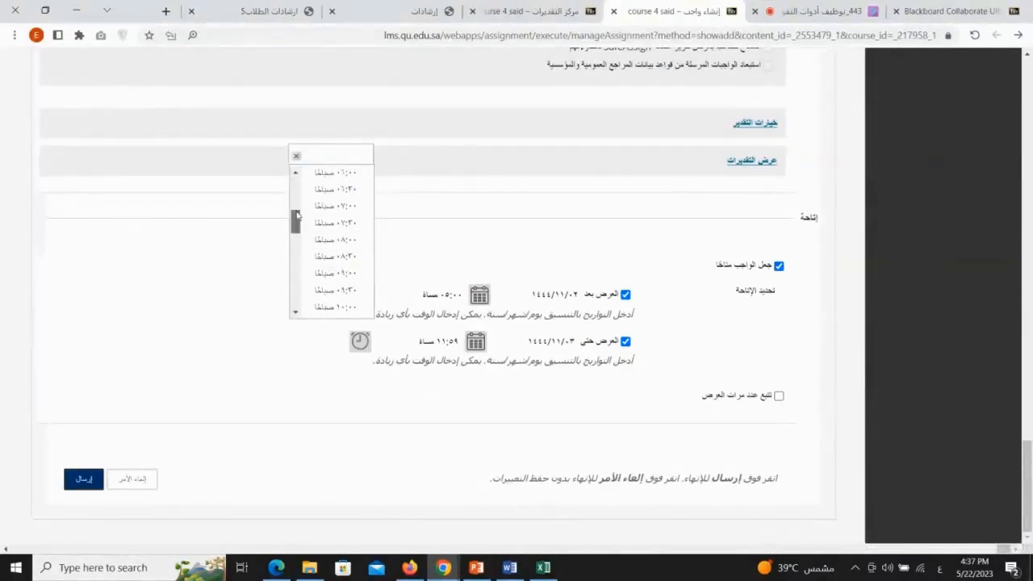
scroll(330, 256, down, 5)
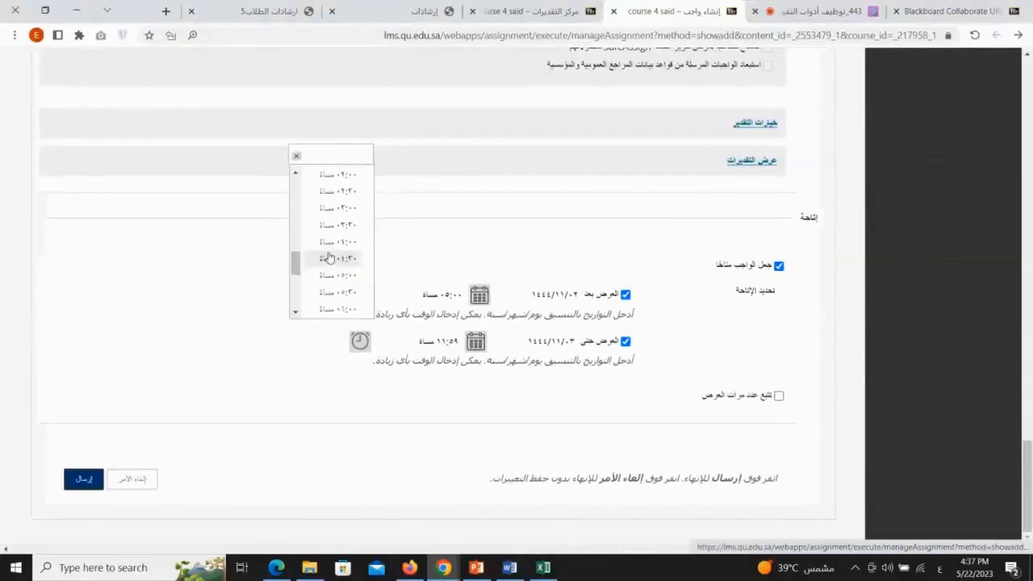
click(334, 241)
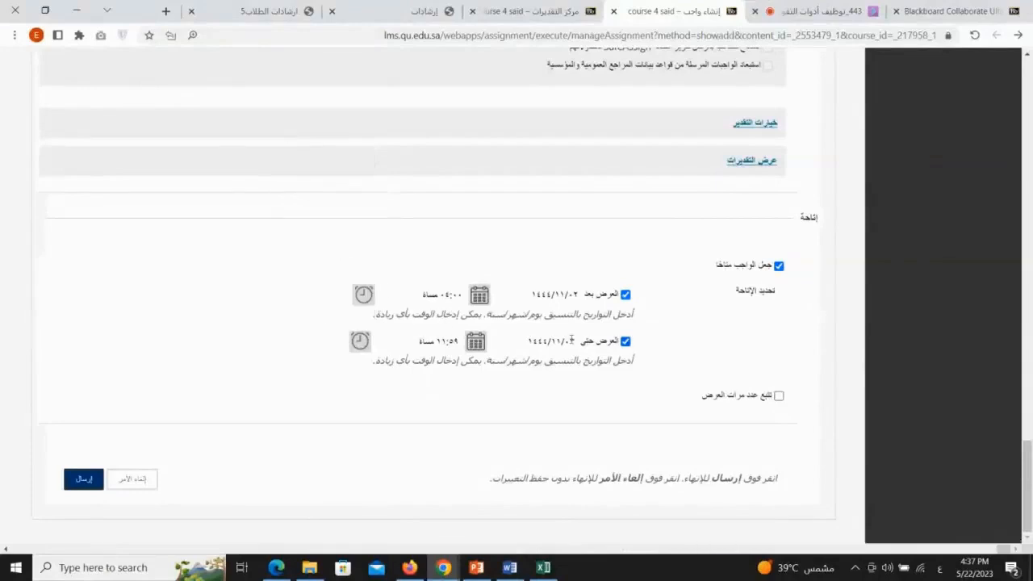
Pick 1444/11/07 as the Display Until (العرض حتى) date from the calendar
click(477, 342)
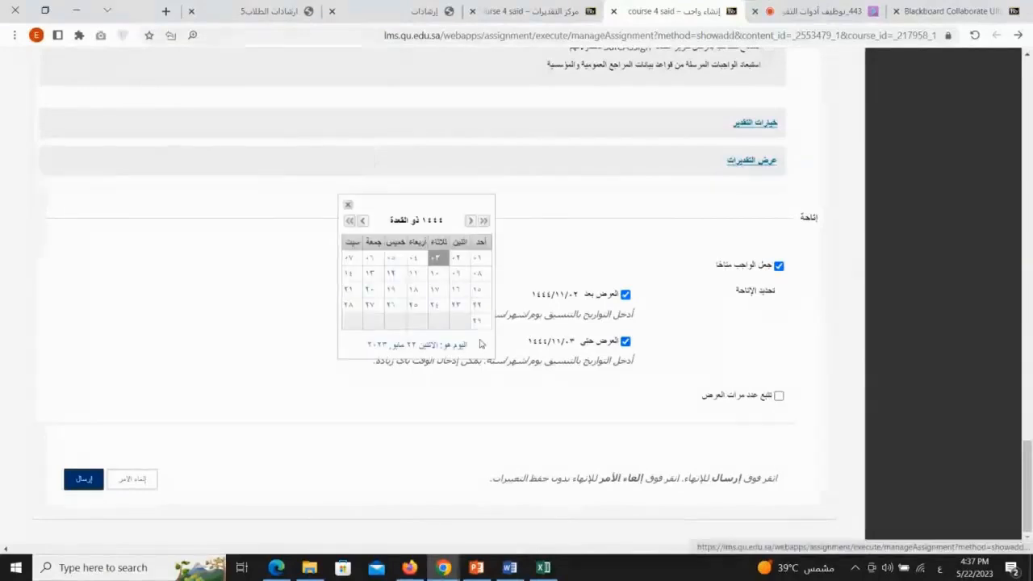
click(349, 260)
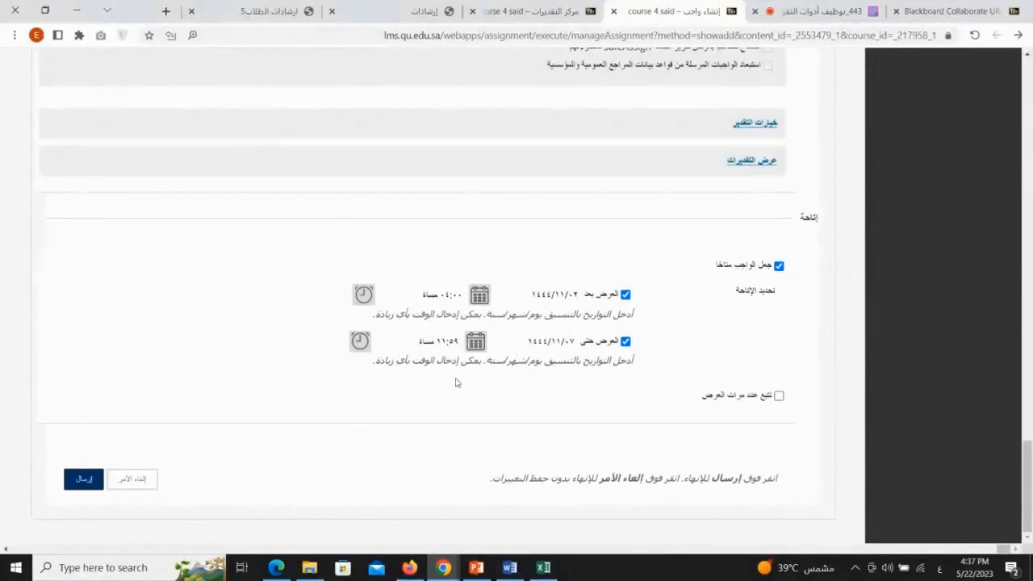
Submit the new assignment
key(ctrl+2)
drag(51, 408, 62, 452)
click(83, 480)
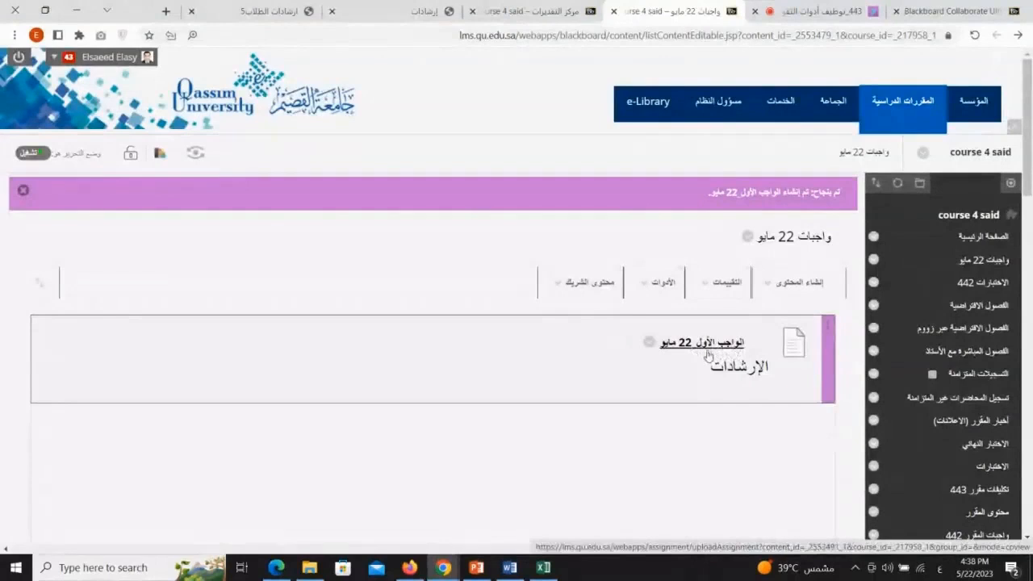
Open the assignment الواجب الأول_22 مايو for editing from its item options
click(649, 349)
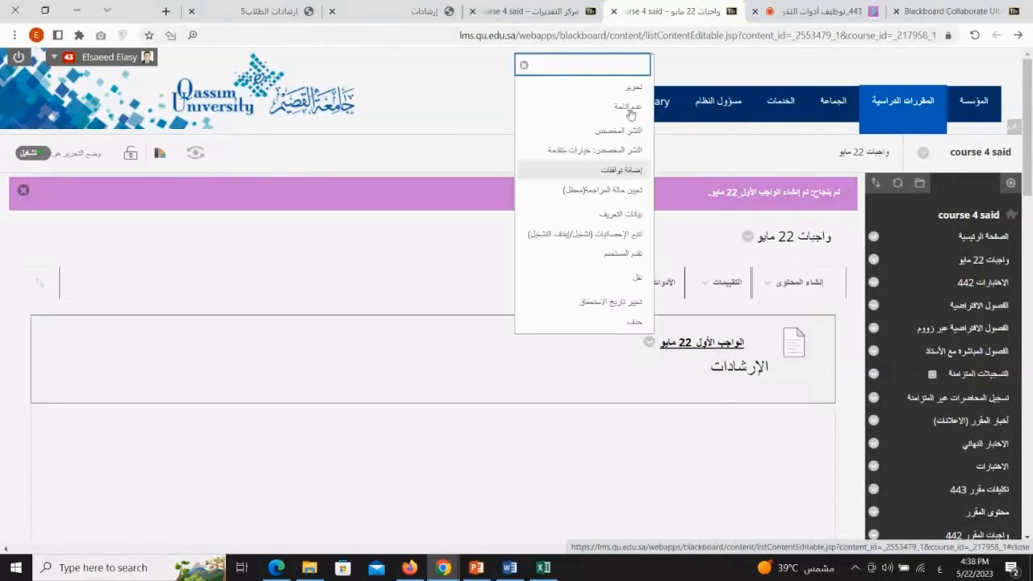
click(750, 438)
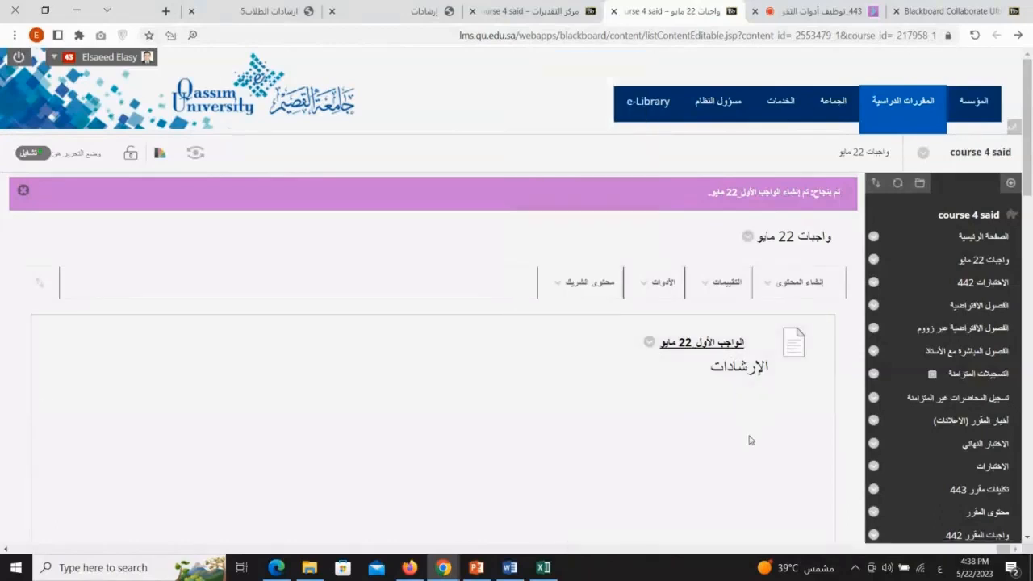
double_click(751, 439)
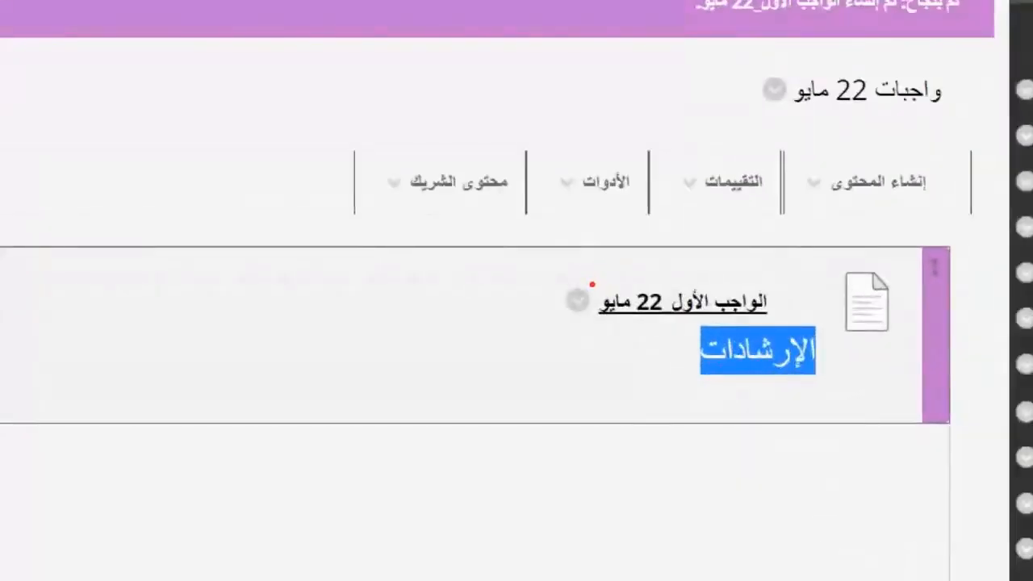
mouse_move(659, 333)
mouse_down()
mouse_move(634, 351)
mouse_move(652, 349)
mouse_up()
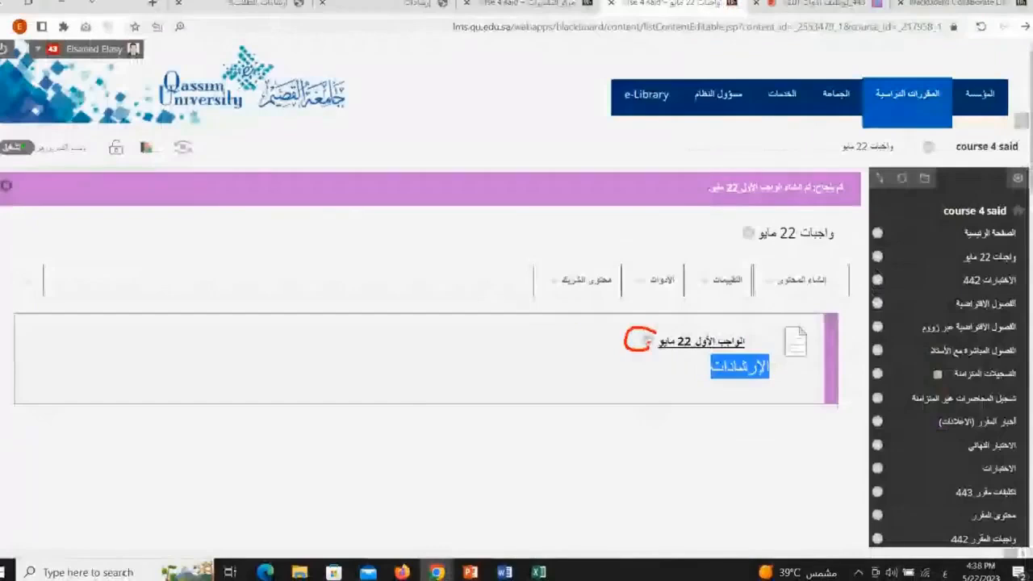
click(578, 300)
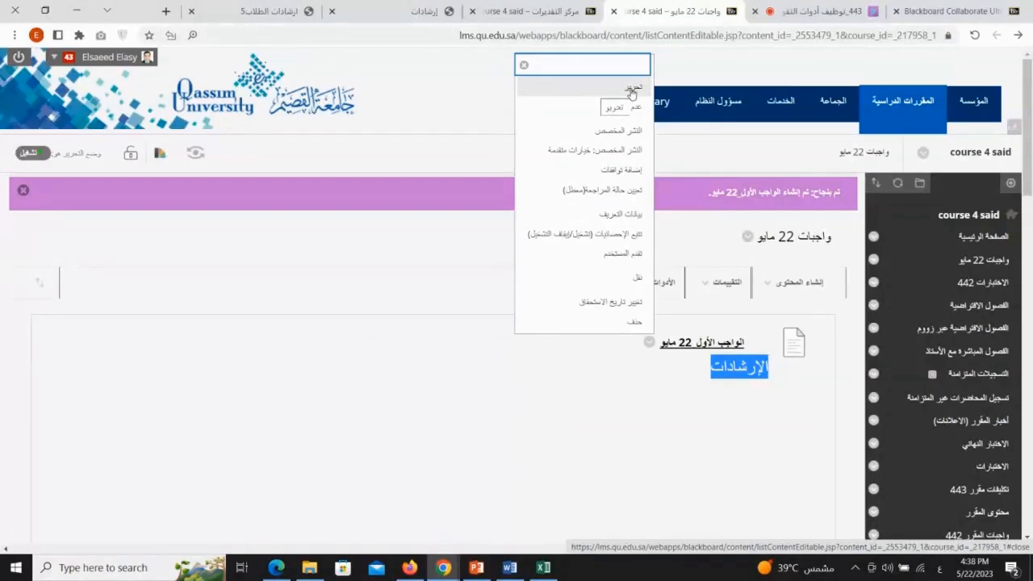
click(626, 89)
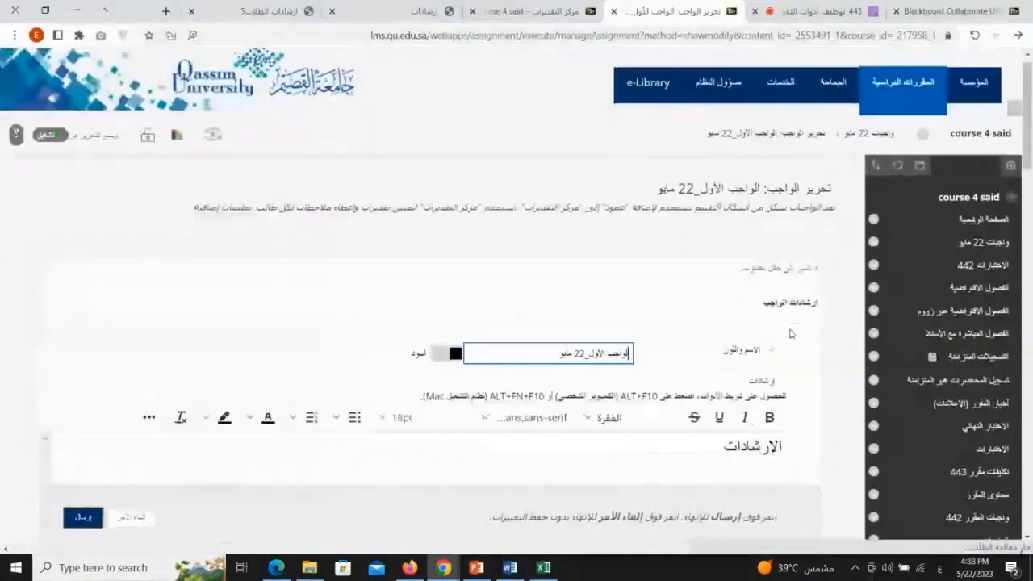
Expand Submission Details (تفاصيل التقديم) and enable checking submissions with SafeAssign
scroll(790, 334, down, 1)
drag(631, 261, 557, 260)
scroll(606, 242, down, 3)
double_click(761, 139)
scroll(789, 300, down, 10)
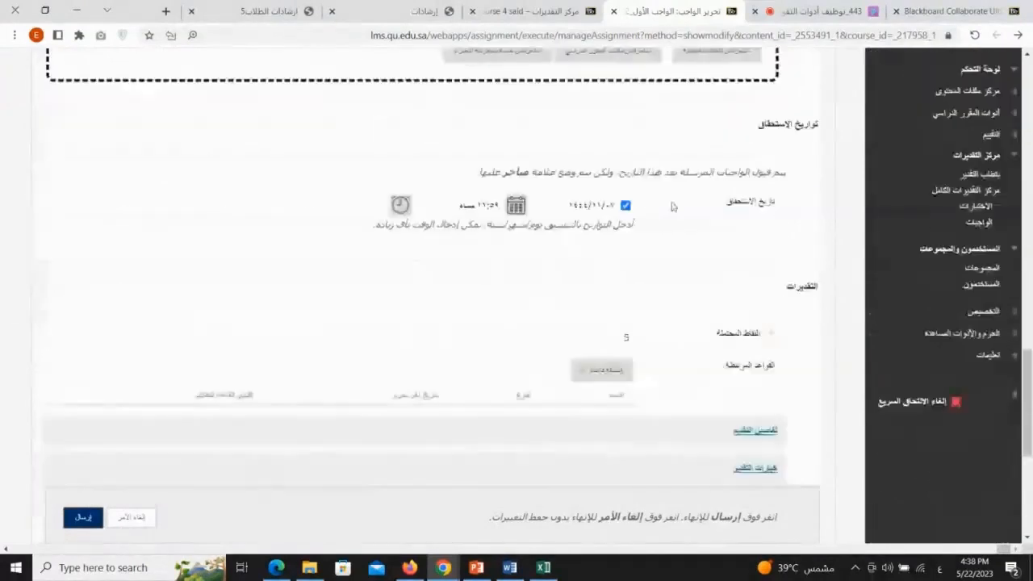
scroll(691, 267, down, 2)
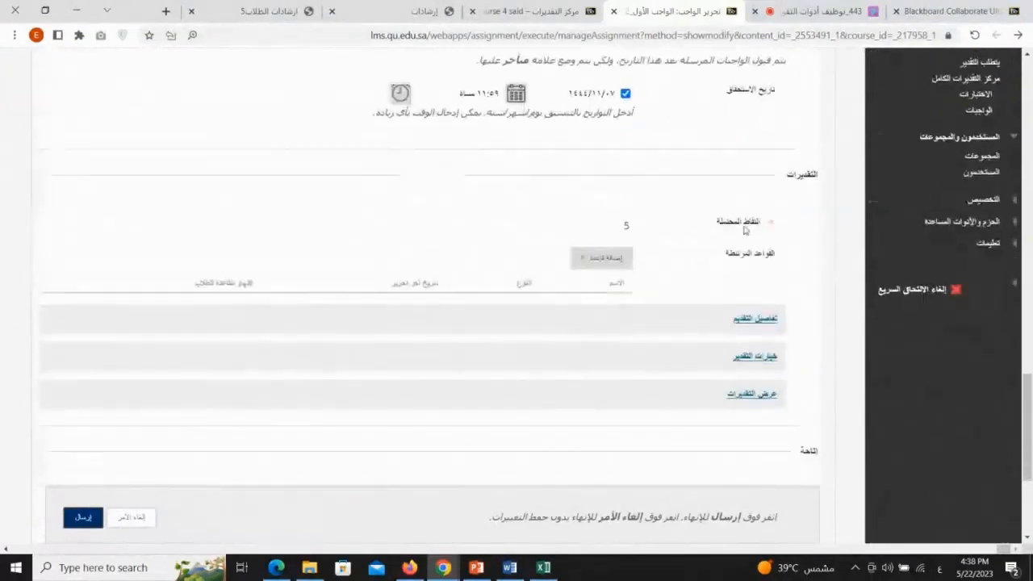
scroll(744, 230, down, 2)
click(753, 208)
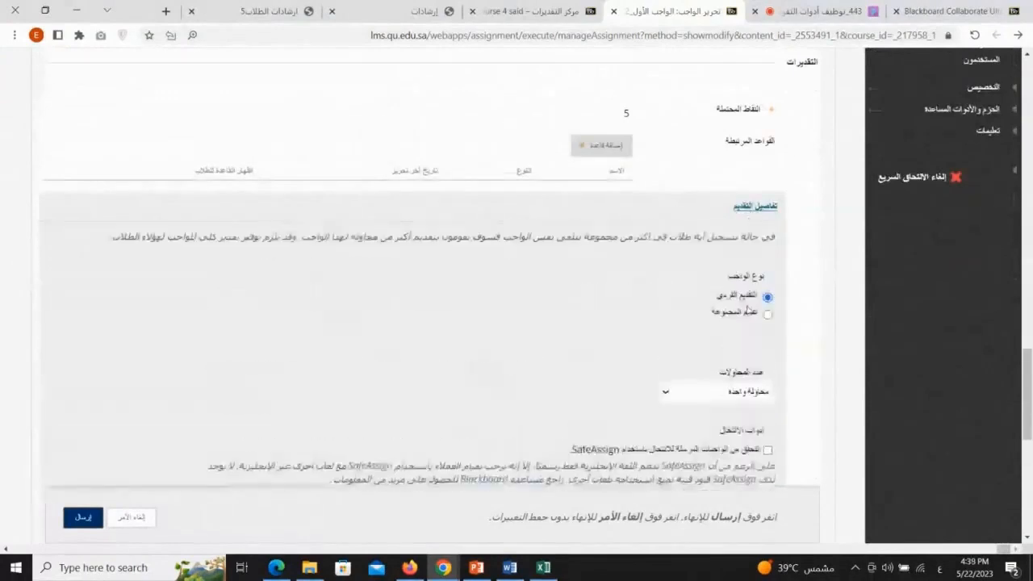
scroll(775, 372, down, 2)
click(767, 339)
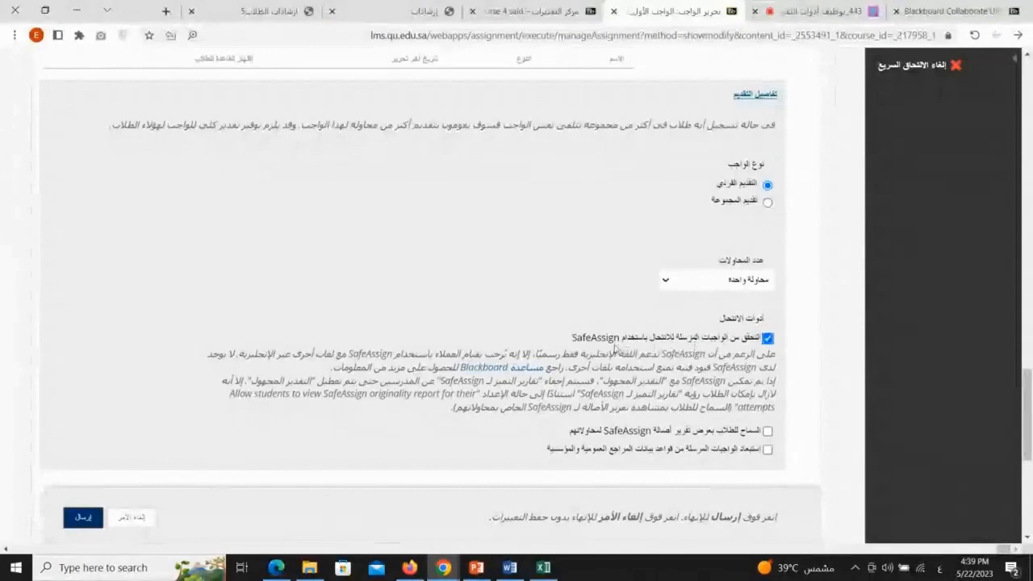
Set the Display After time to 05:00 PM and submit the edited assignment
scroll(701, 271, down, 6)
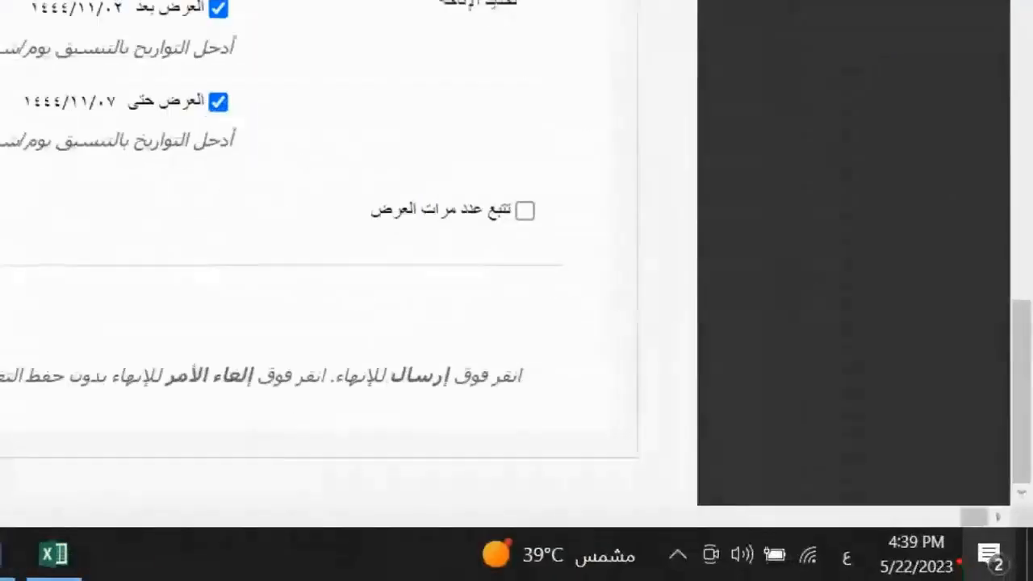
drag(918, 554, 879, 553)
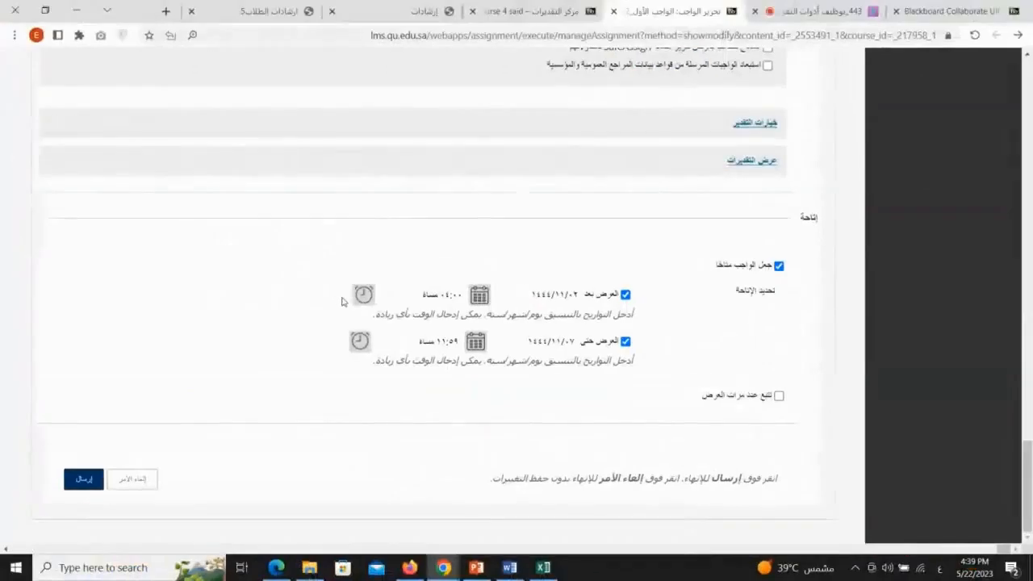
click(359, 295)
drag(295, 194, 294, 270)
click(323, 266)
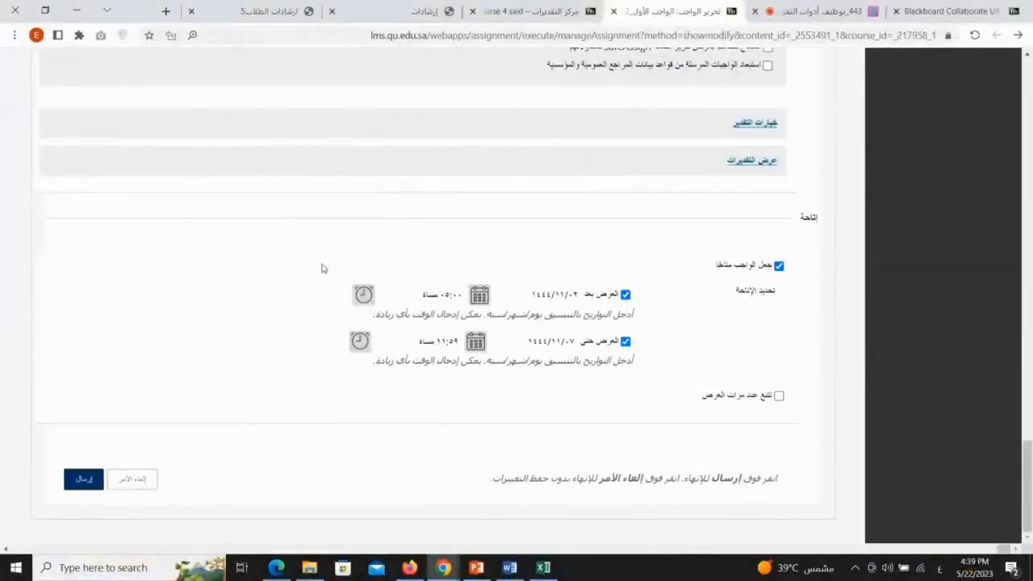
click(84, 479)
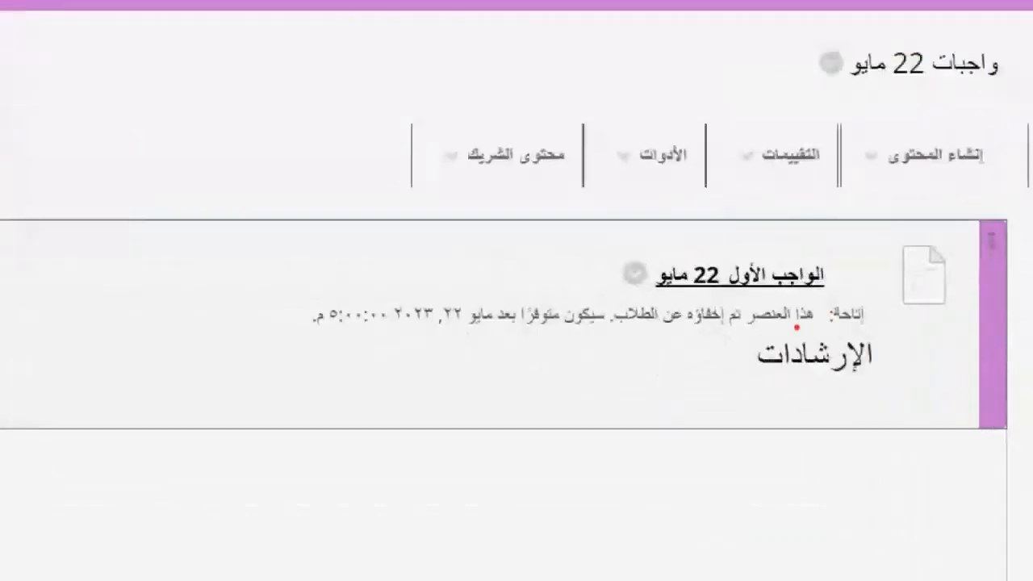
Examine the availability note under the assignment describing when students can see it
drag(822, 330, 751, 329)
drag(831, 330, 876, 330)
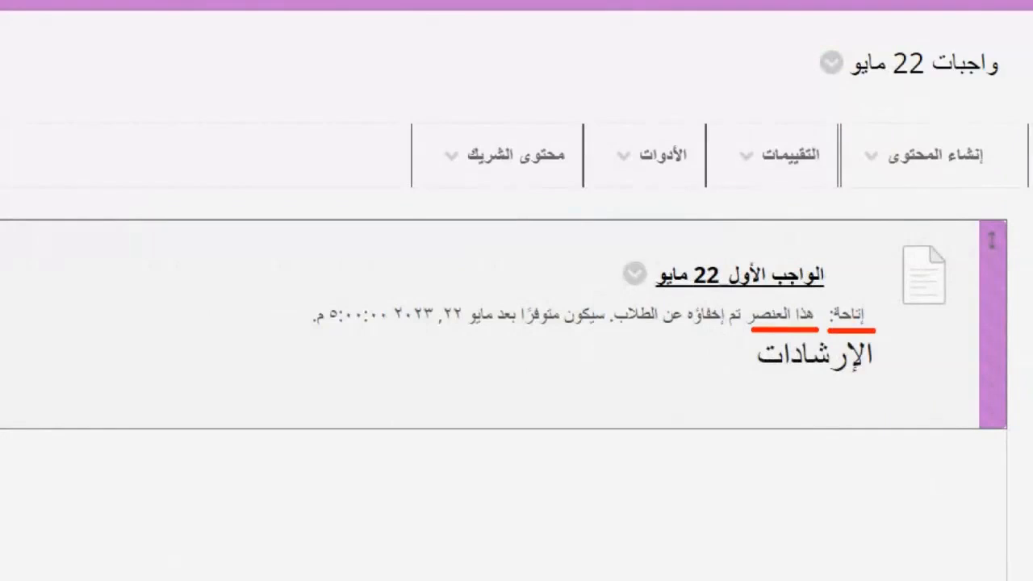
drag(740, 328, 601, 331)
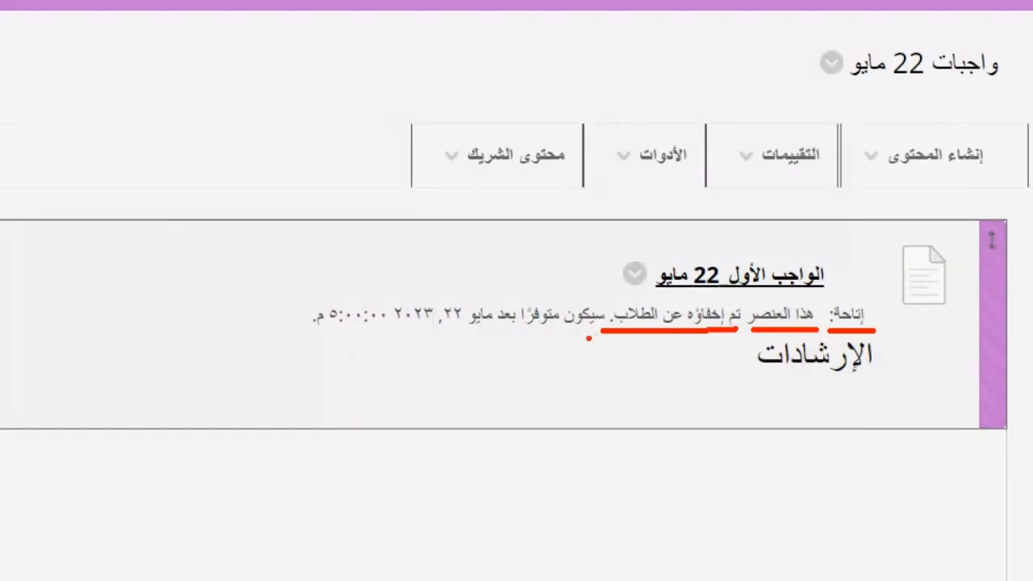
mouse_move(371, 331)
mouse_down()
mouse_move(306, 333)
mouse_move(296, 301)
mouse_up()
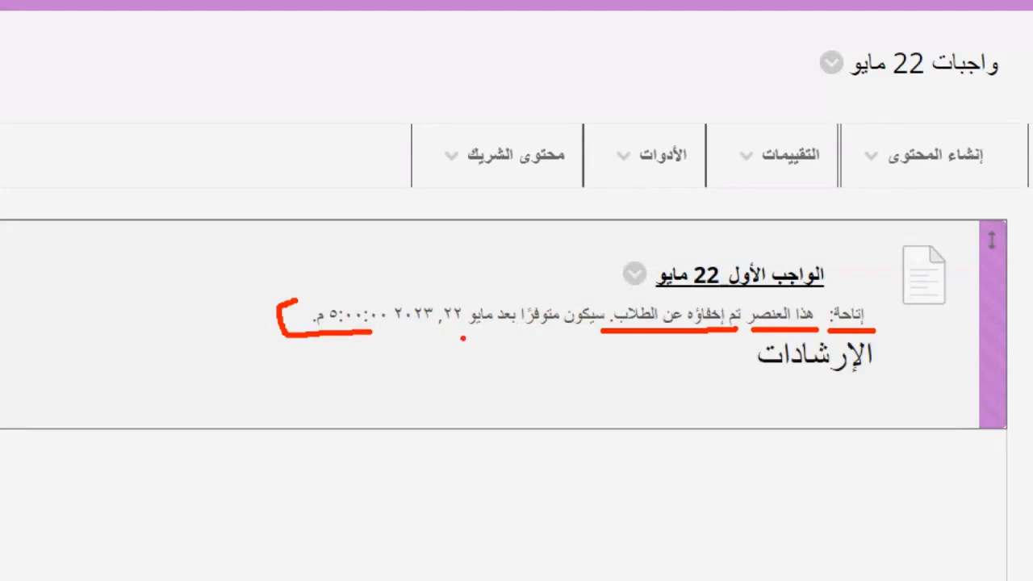
mouse_move(371, 330)
mouse_down()
mouse_move(396, 331)
mouse_move(292, 284)
mouse_move(289, 302)
mouse_up()
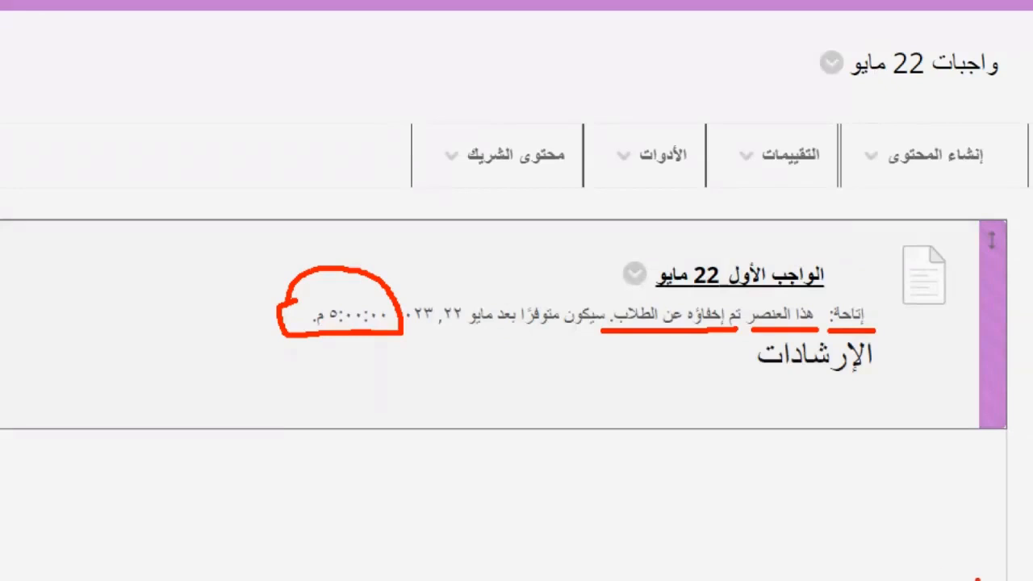
mouse_move(836, 261)
mouse_down()
mouse_move(741, 346)
mouse_move(501, 311)
mouse_move(423, 323)
mouse_up()
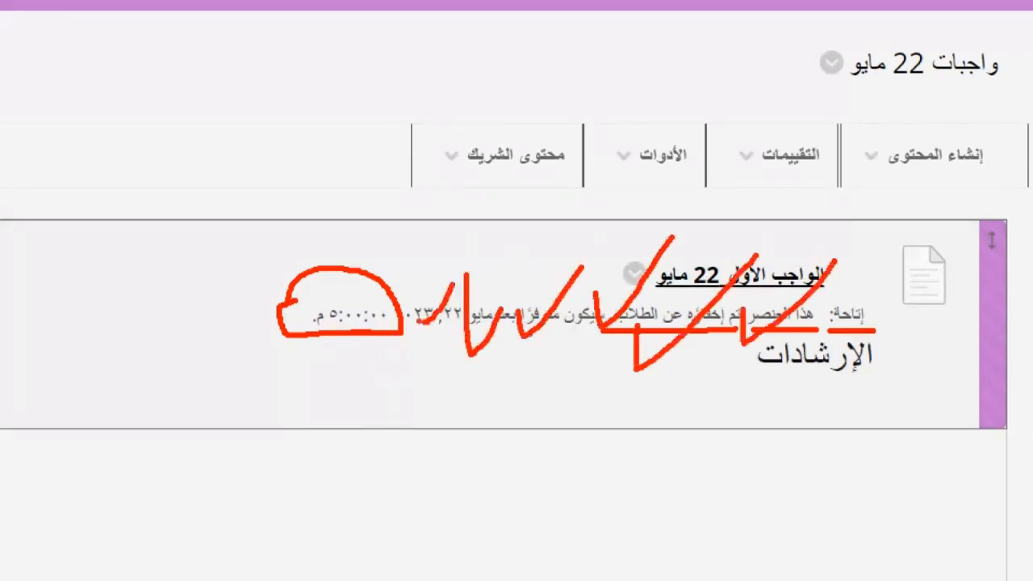
key(Escape)
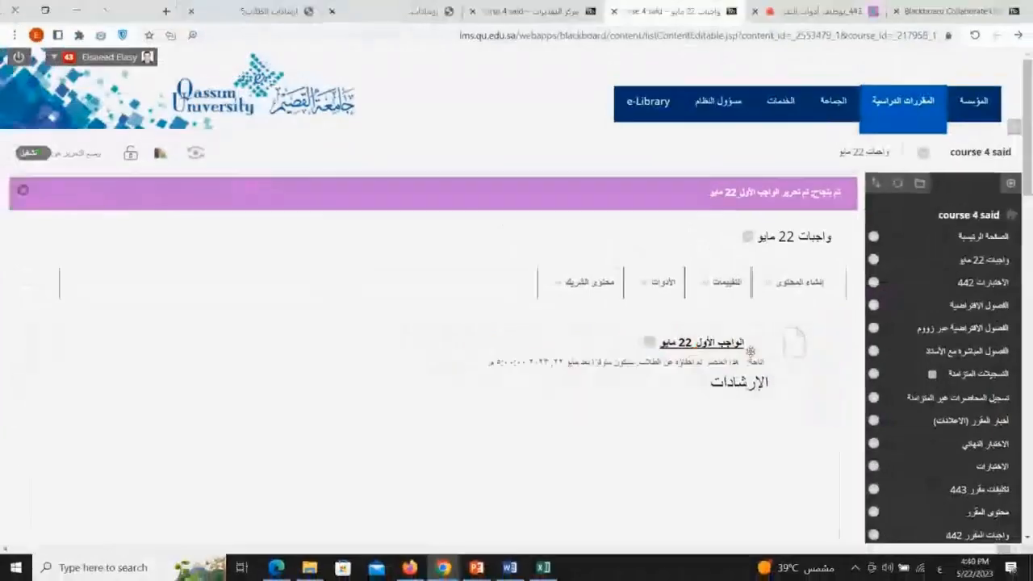
key(ctrl+1)
mouse_move(772, 329)
mouse_down()
mouse_move(637, 316)
mouse_move(479, 381)
mouse_up()
mouse_move(218, 387)
mouse_down()
mouse_move(799, 468)
mouse_move(823, 288)
mouse_move(806, 286)
mouse_up()
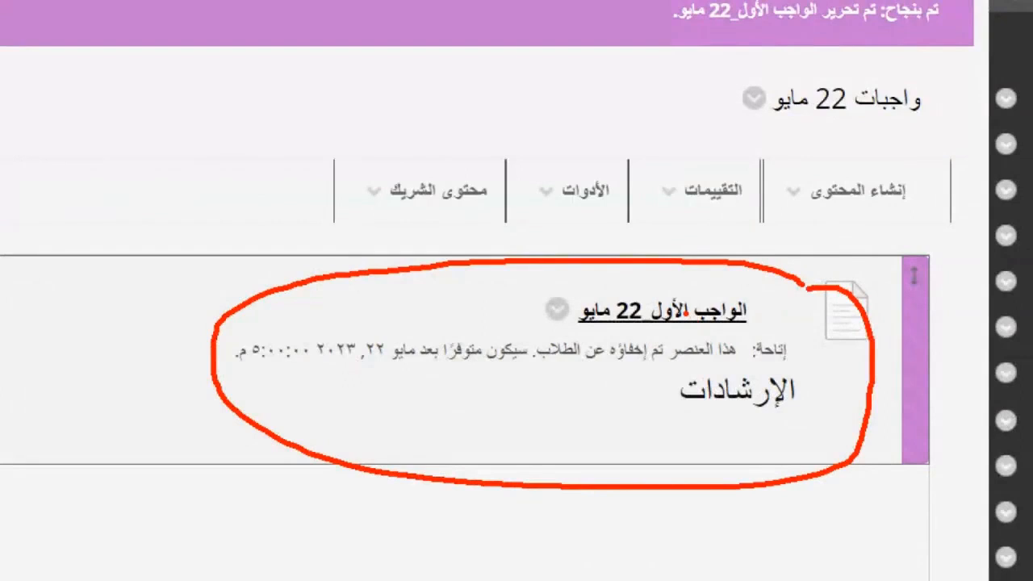
key(Escape)
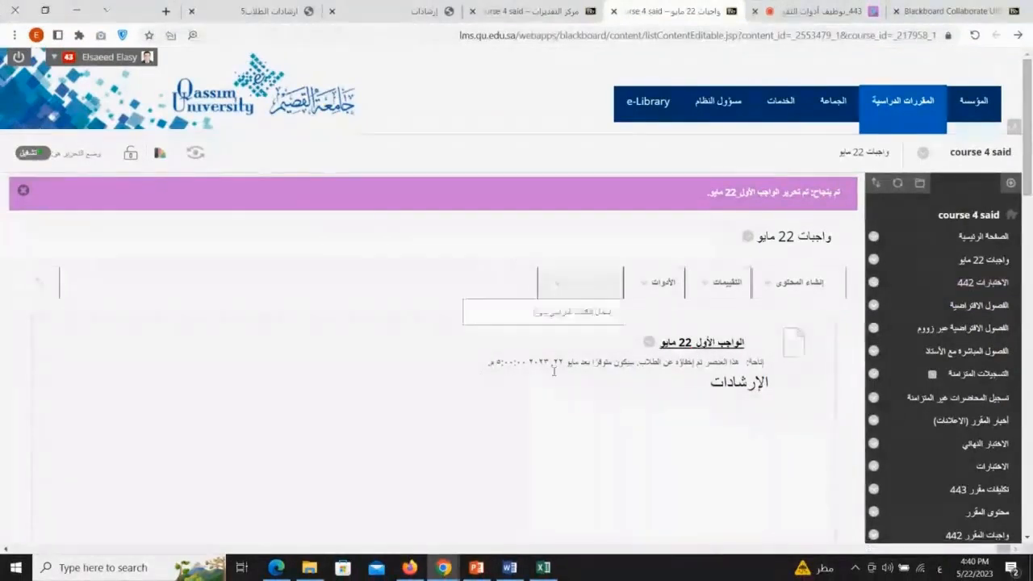
Switch to Firefox and open the Blackboard tab logged in as the student account
click(410, 567)
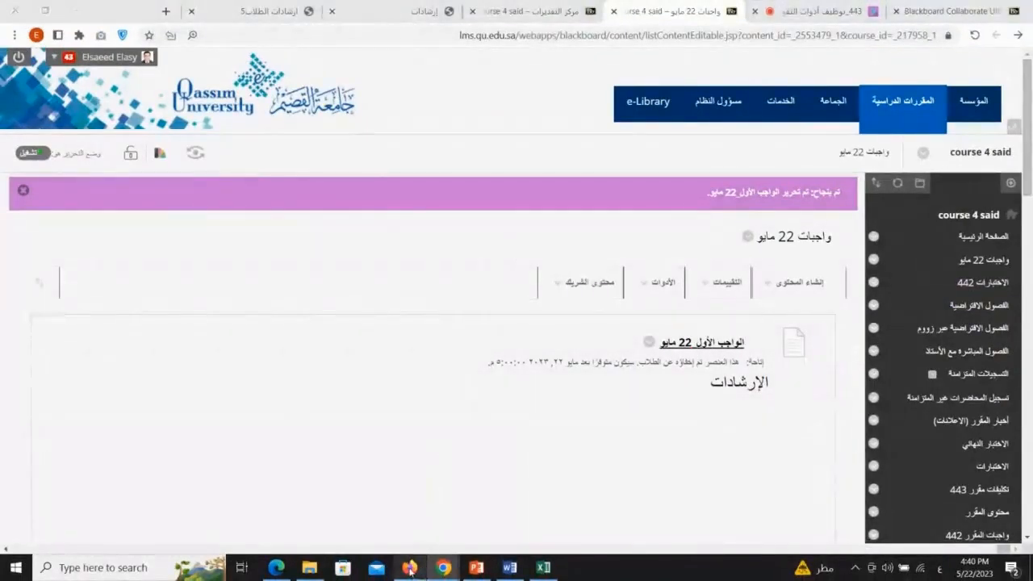
click(920, 14)
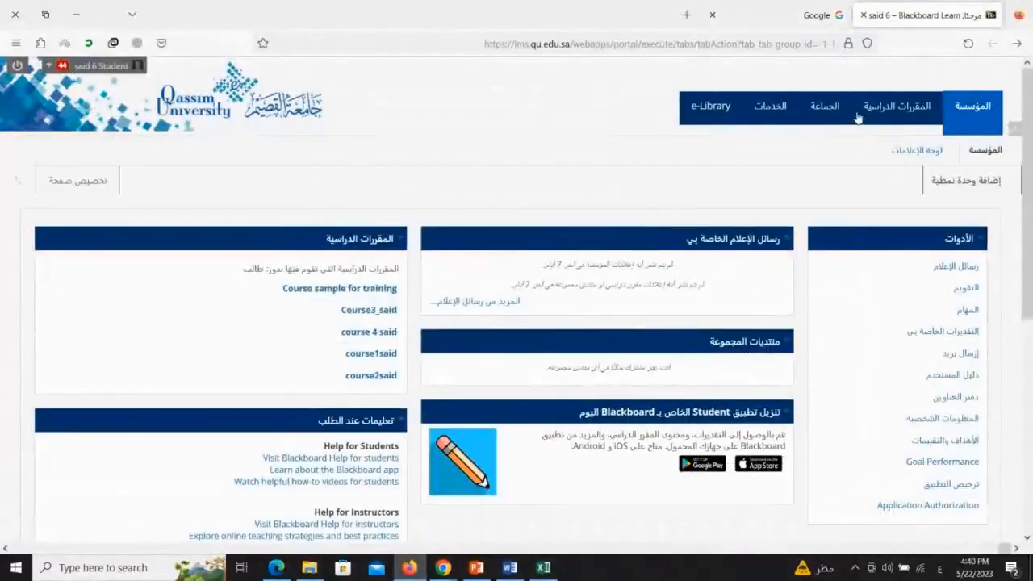
As the student, open course 4 said and its 22 May assignments (واجبات 22 مايو) content area
click(886, 113)
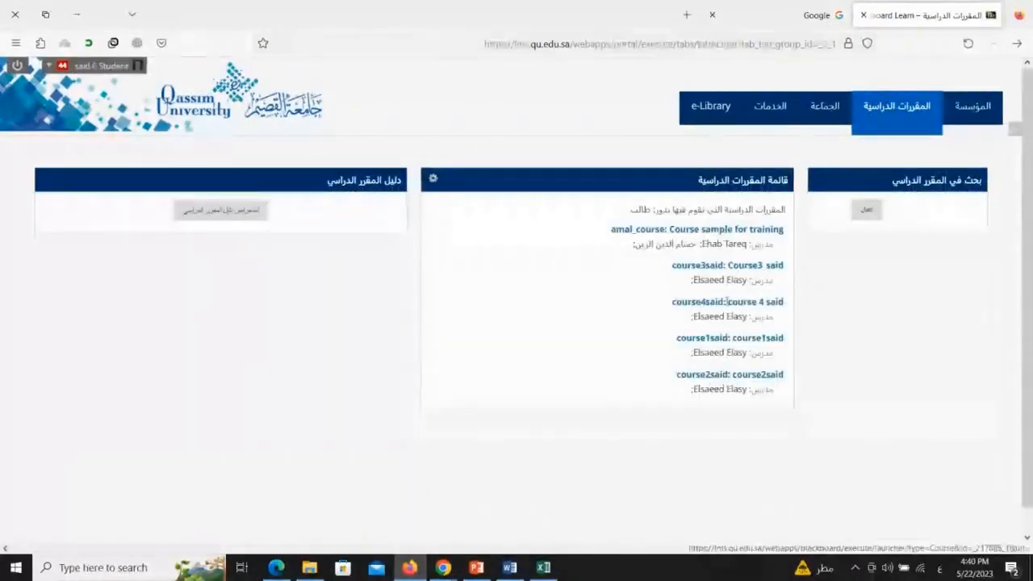
click(715, 302)
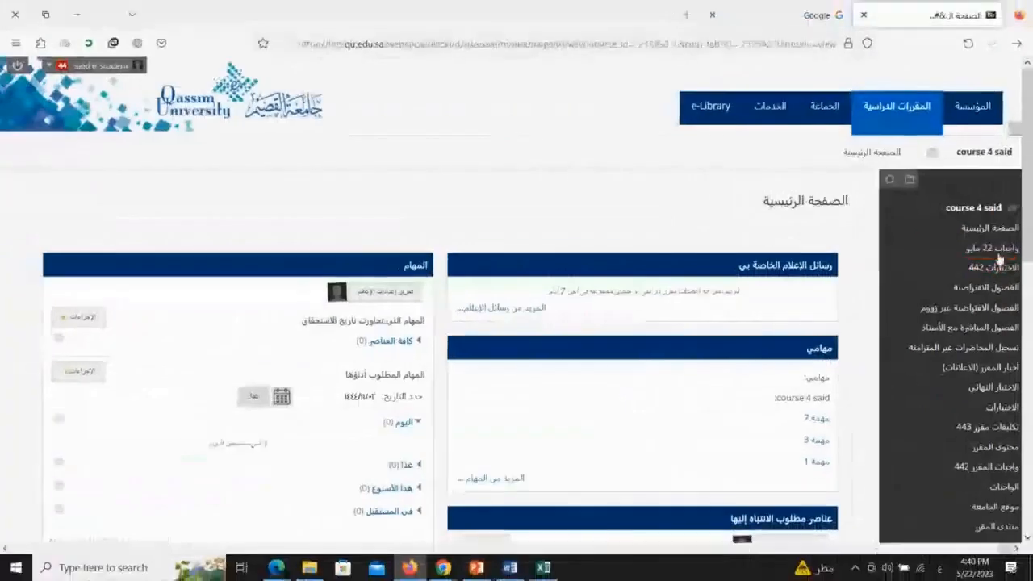
click(951, 239)
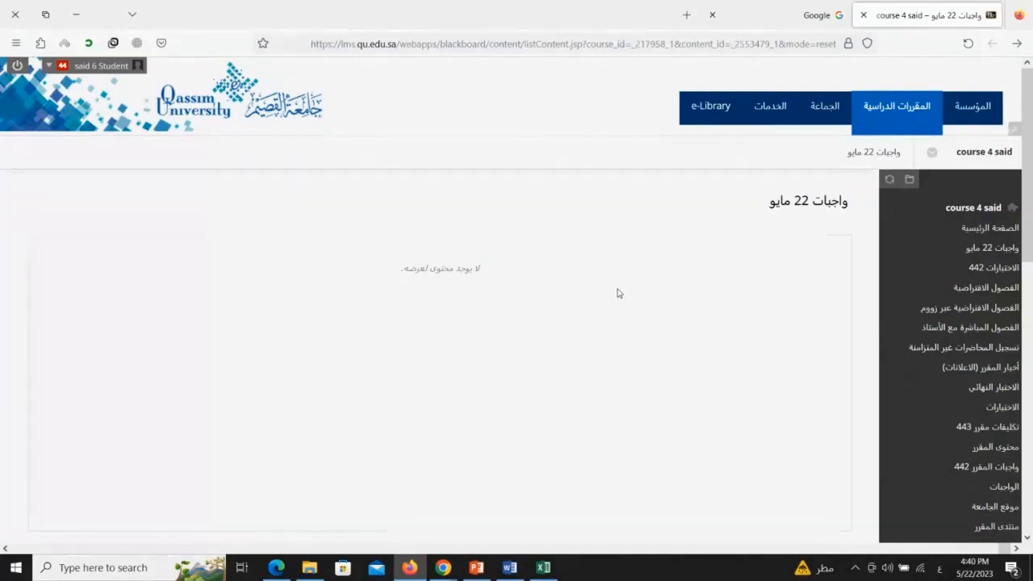
In the instructor's browser, edit the first 22 May assignment, set its Display After time to 04:00 PM and submit
mouse_move(442, 567)
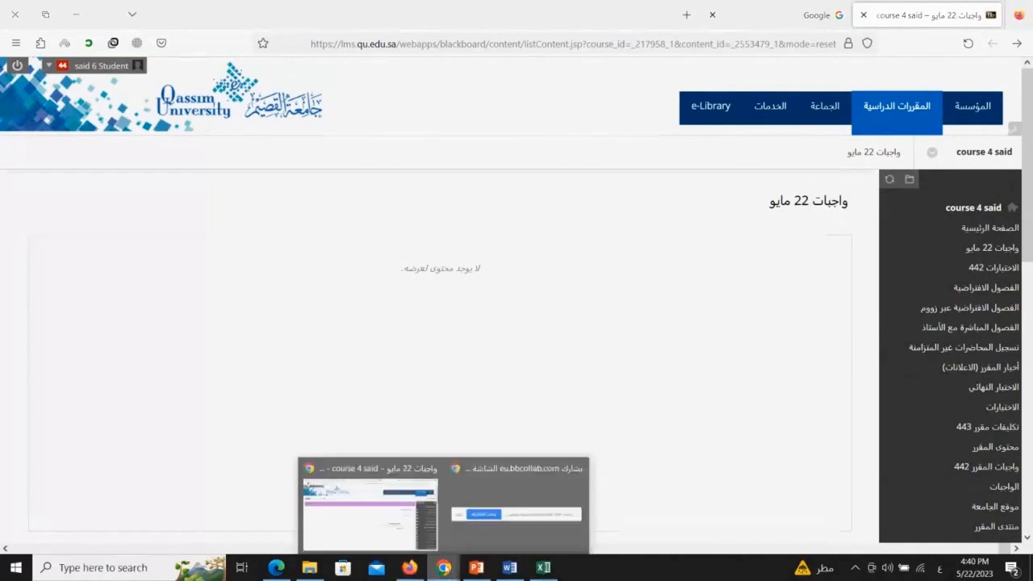
click(412, 499)
click(650, 343)
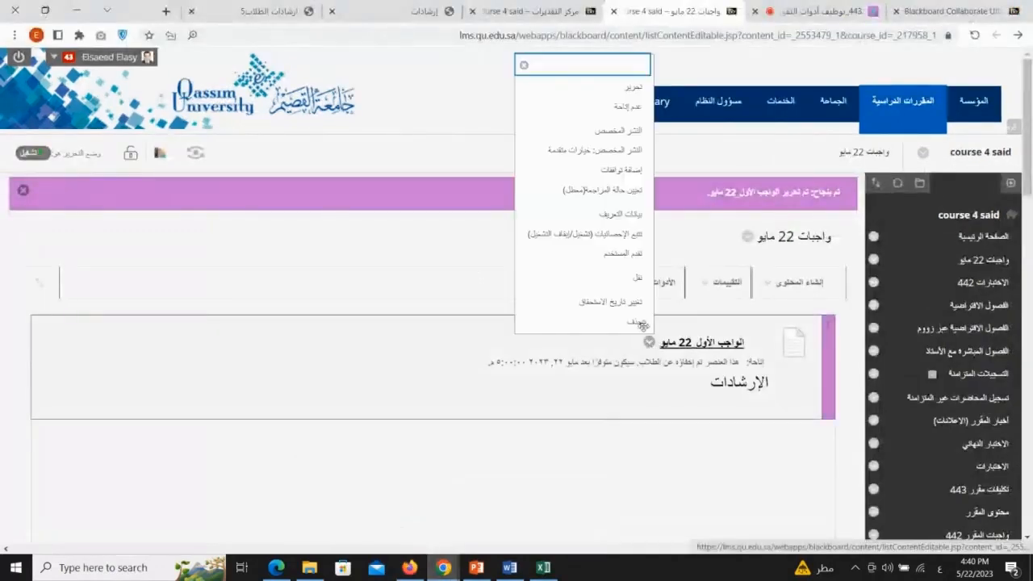
click(630, 95)
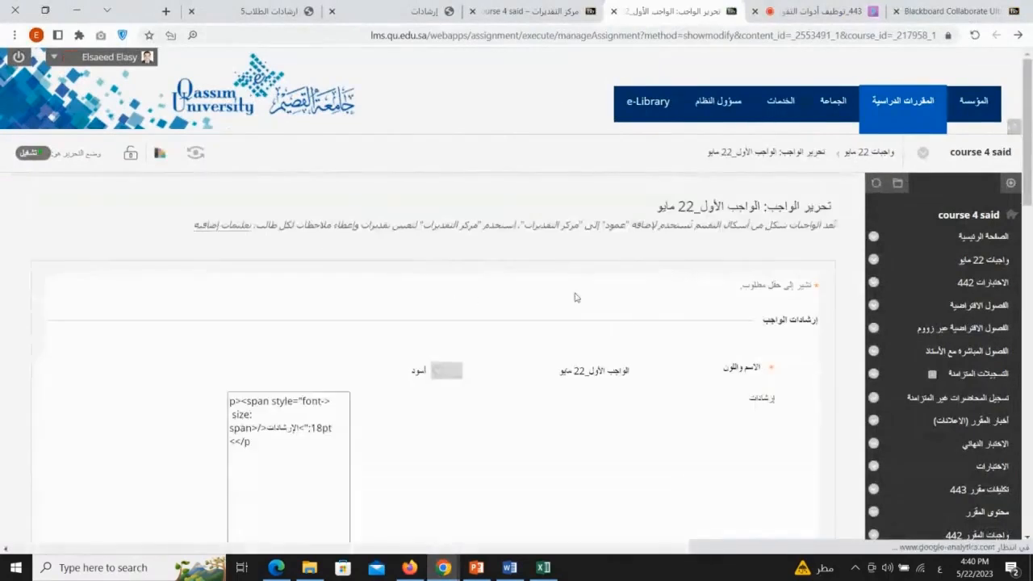
drag(1028, 178, 1032, 398)
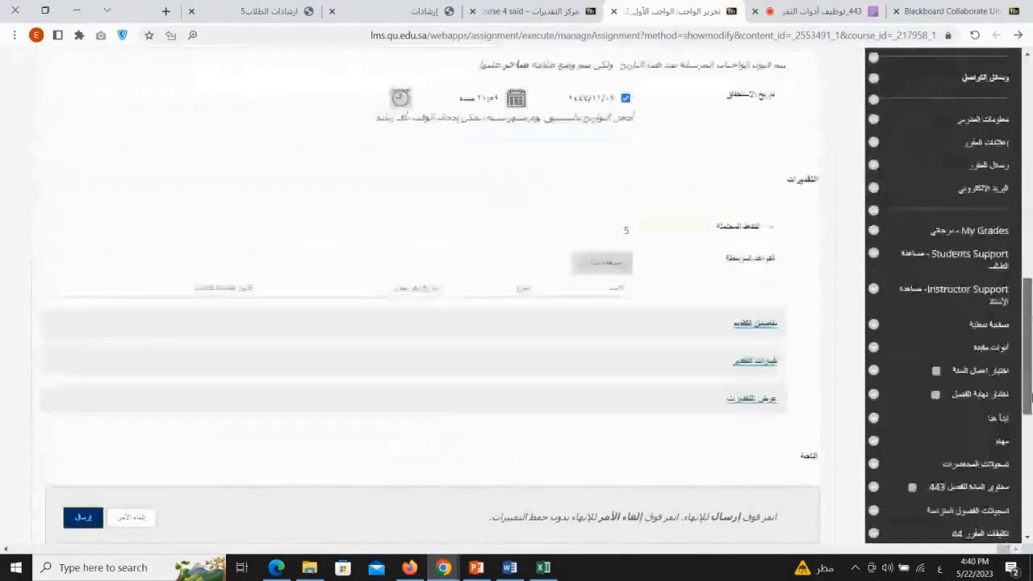
scroll(365, 389, up, 3)
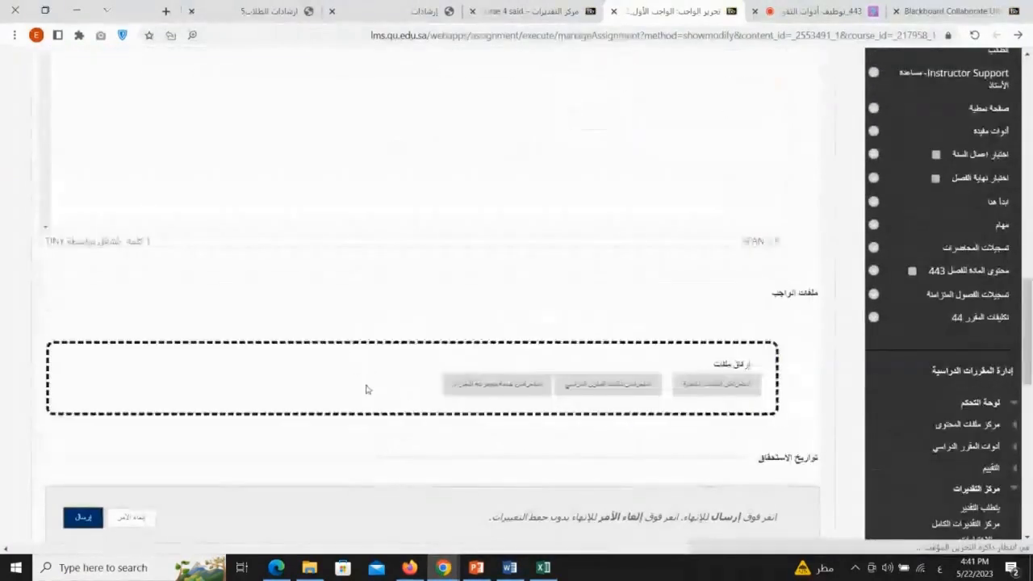
scroll(512, 282, down, 6)
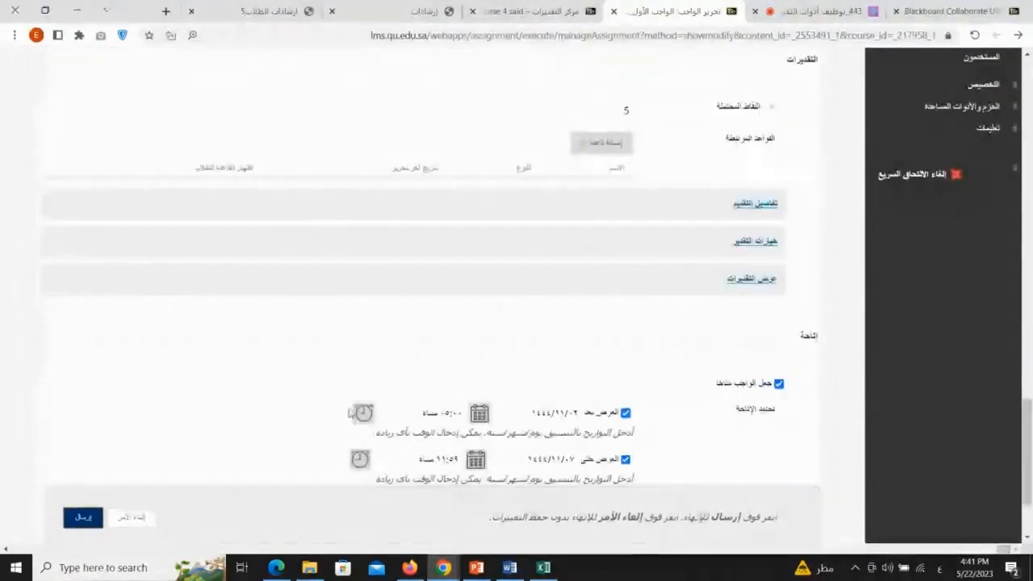
click(362, 413)
drag(295, 301, 295, 379)
click(321, 385)
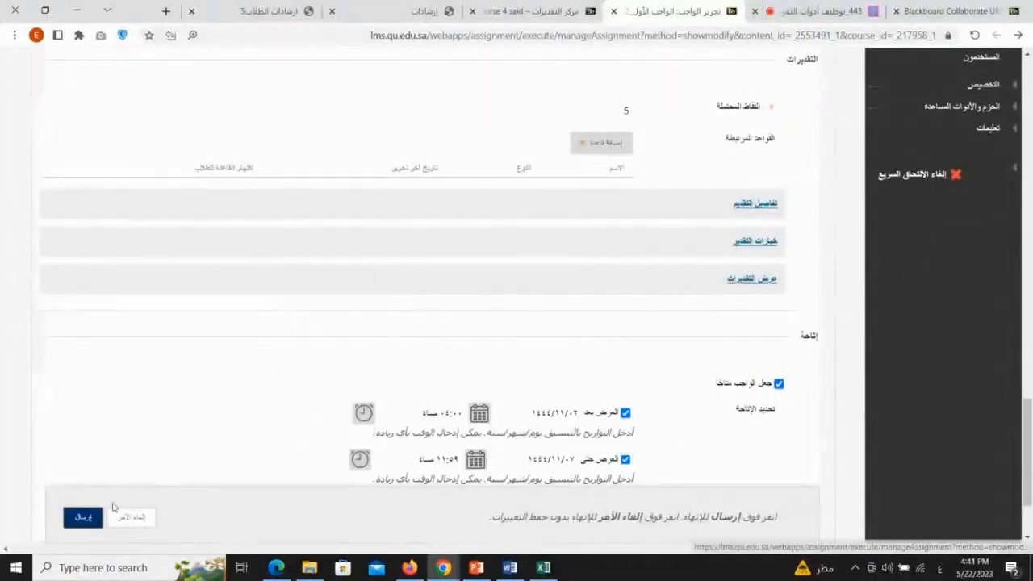
click(83, 517)
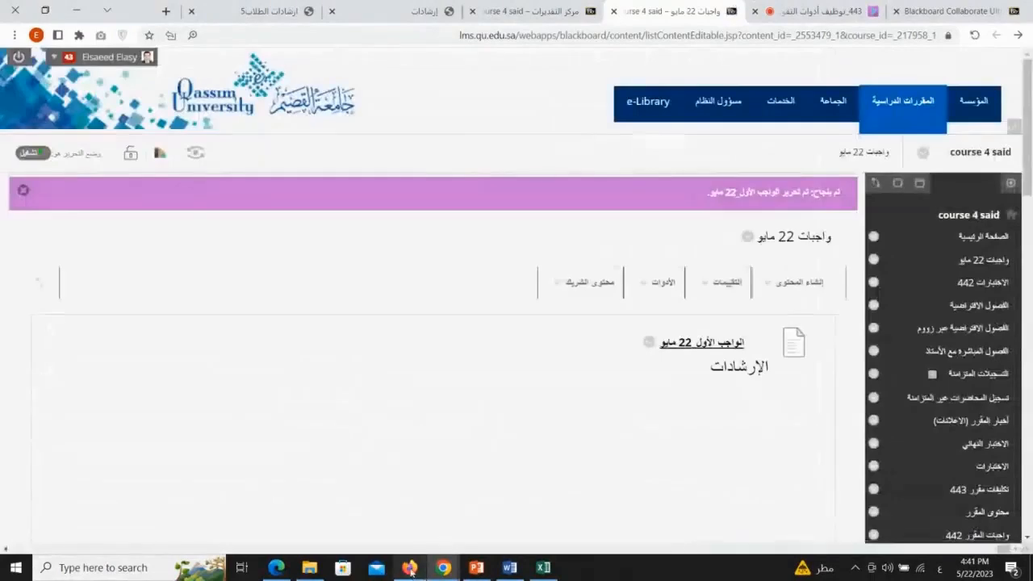
As the student, reopen the 22 May assignments area and open the assignment's upload page to review it
click(410, 568)
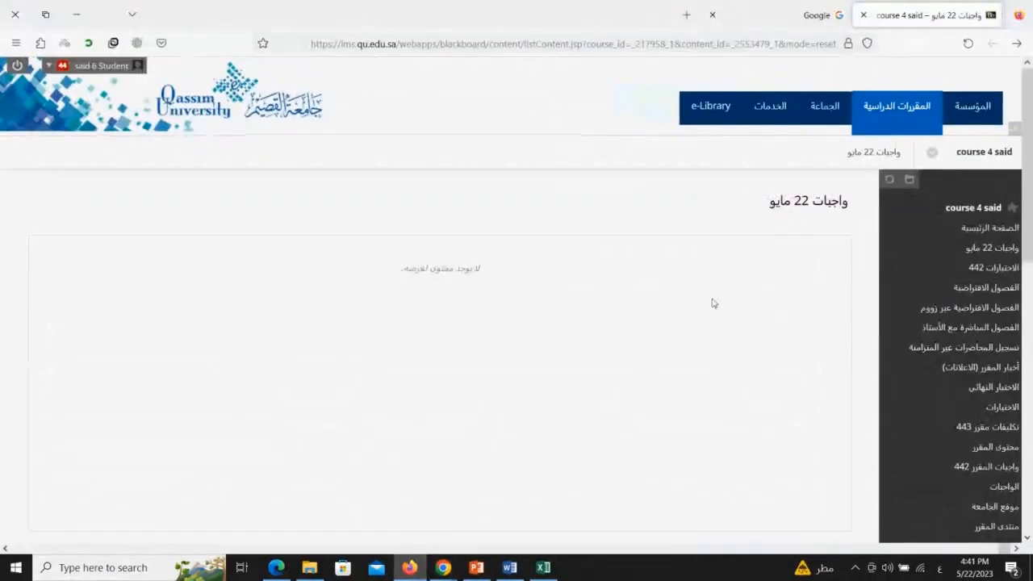
click(994, 250)
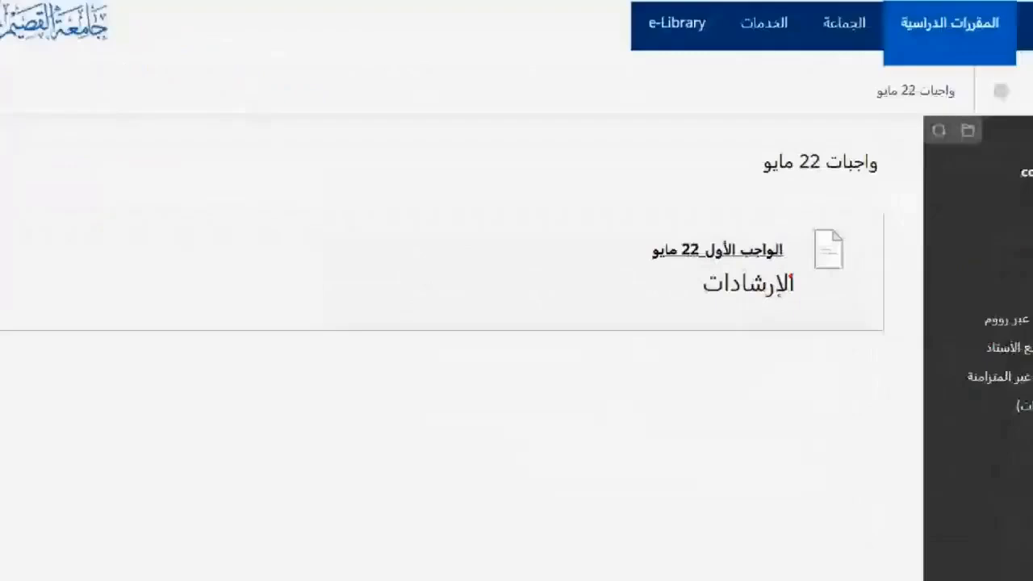
mouse_move(824, 211)
mouse_down()
mouse_move(732, 440)
mouse_move(839, 211)
mouse_up()
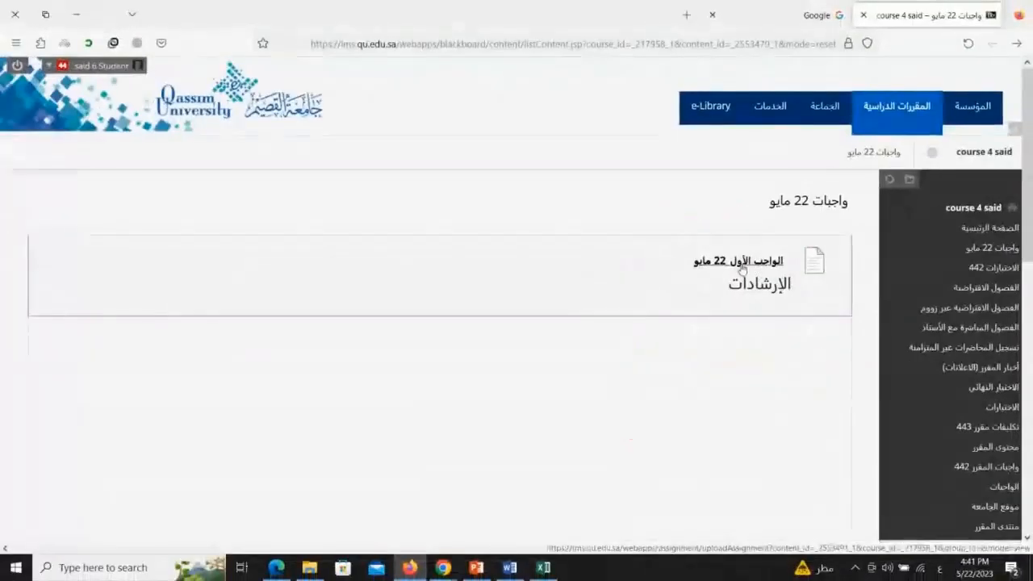
click(743, 269)
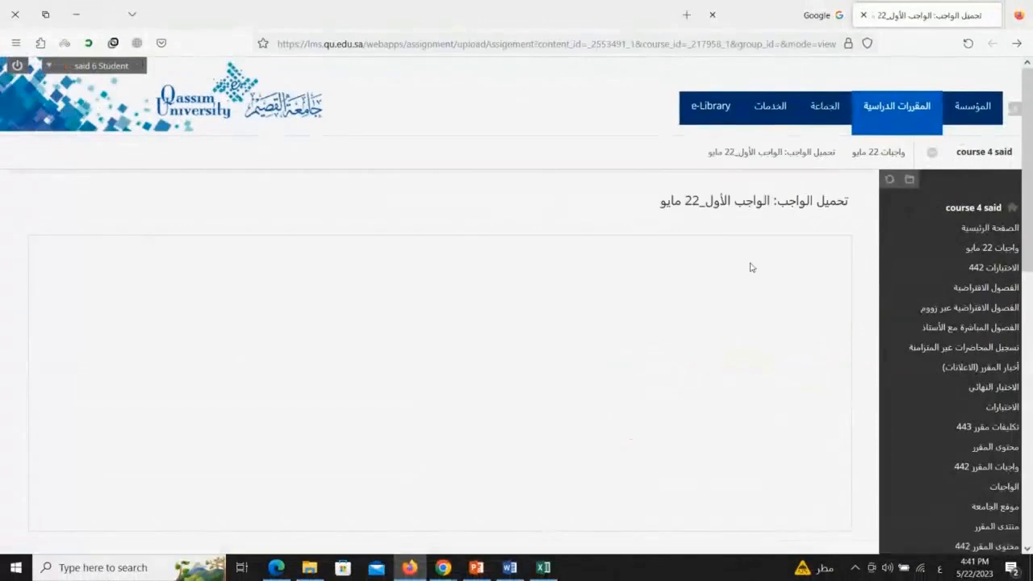
scroll(776, 238, down, 3)
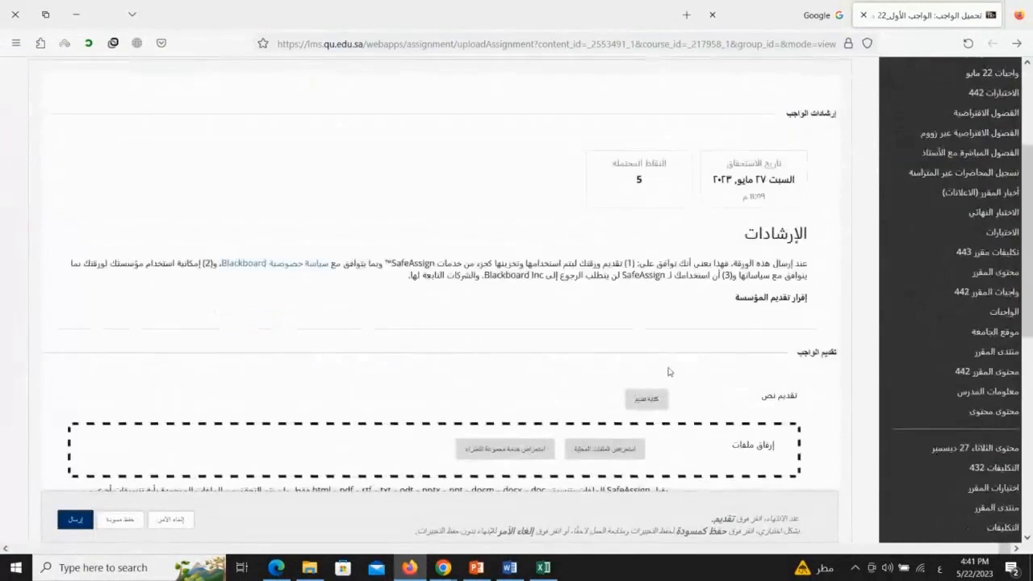
scroll(674, 367, down, 1)
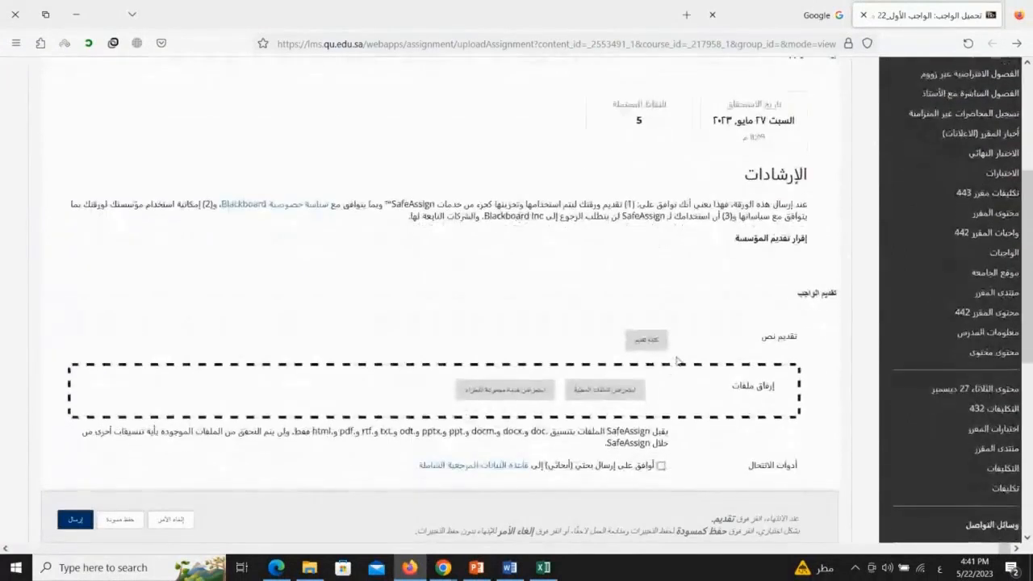
mouse_move(444, 567)
click(401, 515)
click(797, 7)
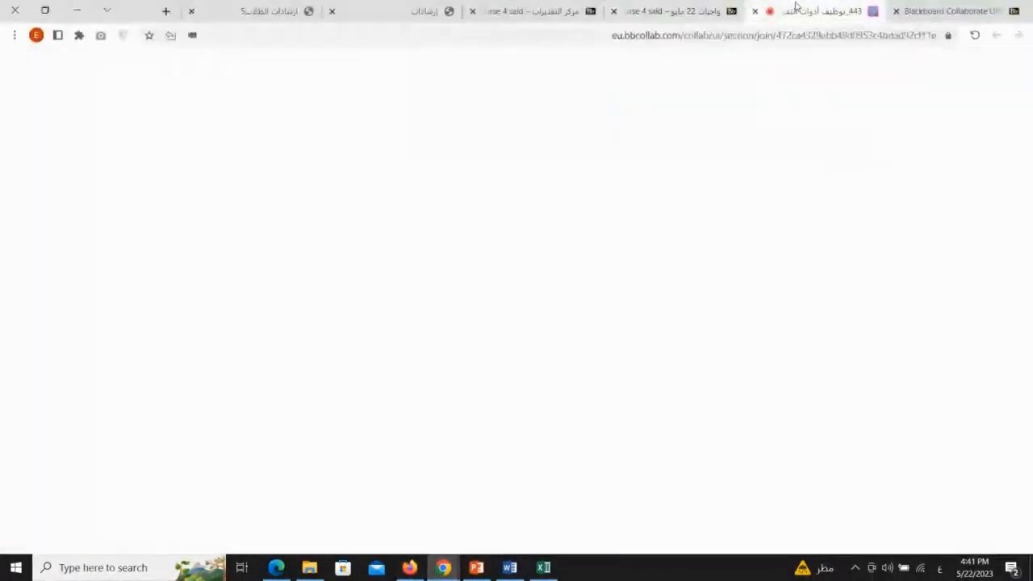
double_click(196, 391)
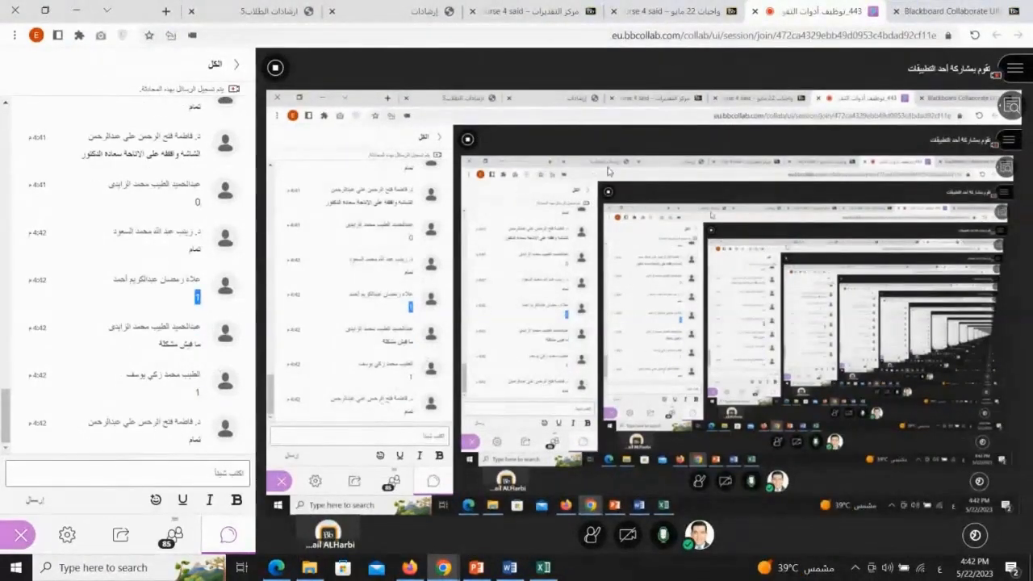
click(662, 8)
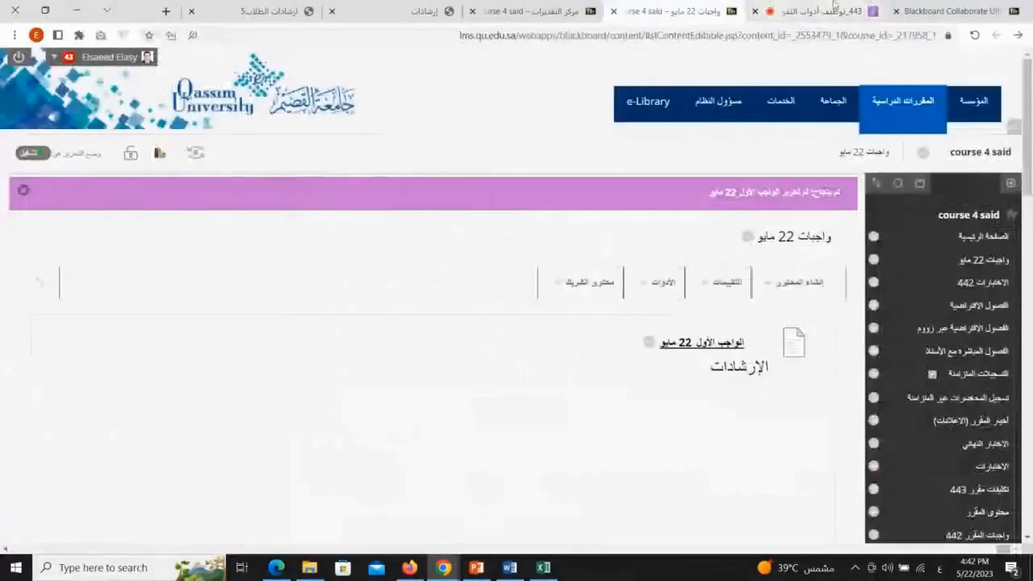
click(835, 8)
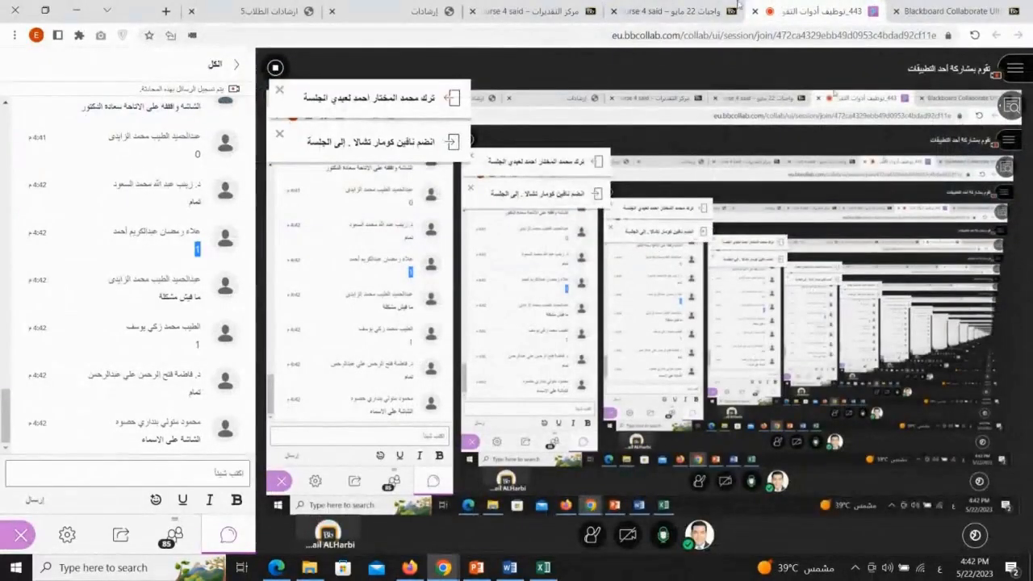
click(672, 12)
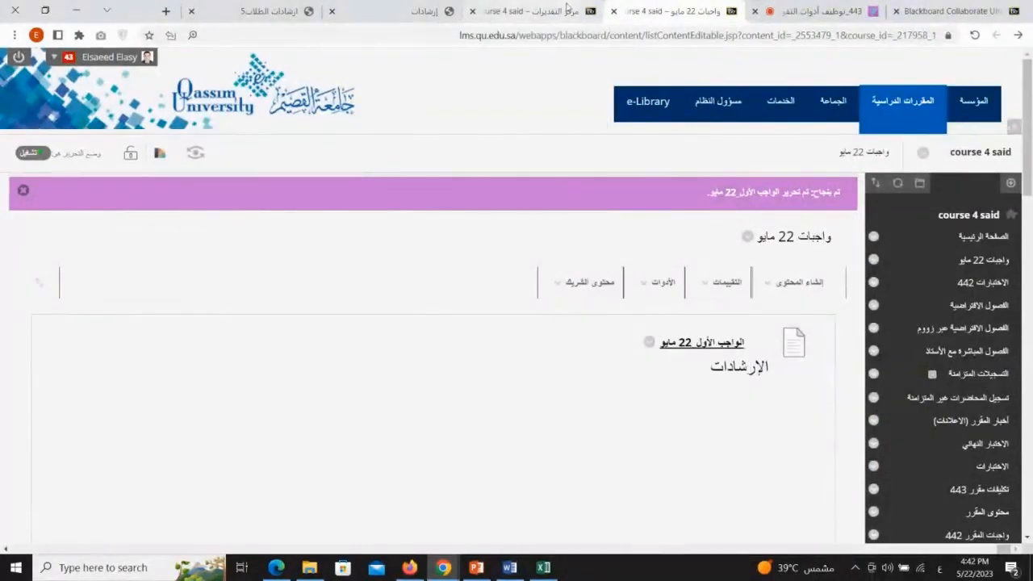
Examine the Full Grade Center's column for the first 22 May assignment and open the icon legend
click(552, 9)
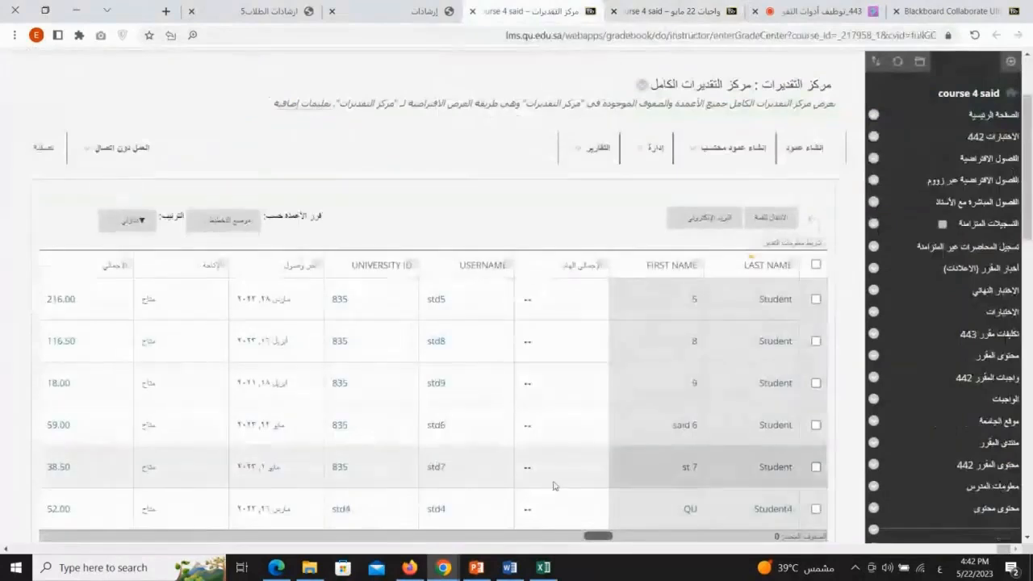
scroll(554, 484, down, 2)
click(975, 36)
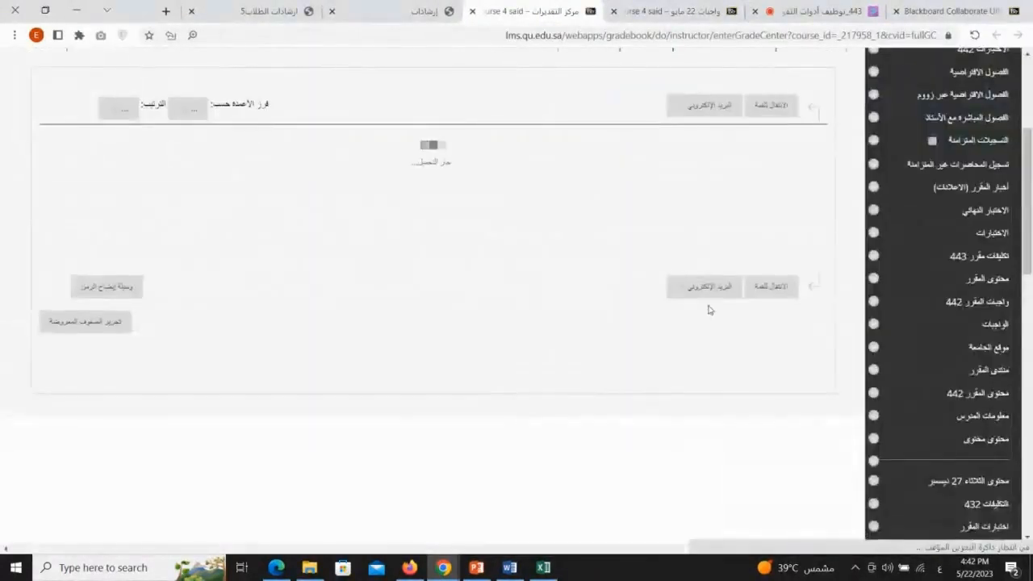
drag(594, 427, 423, 434)
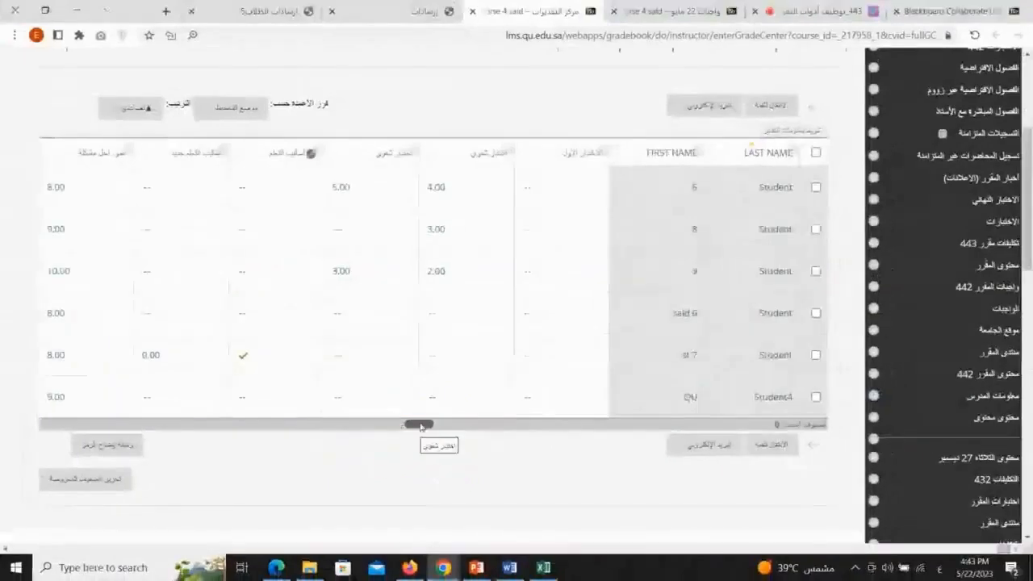
drag(415, 418, 11, 434)
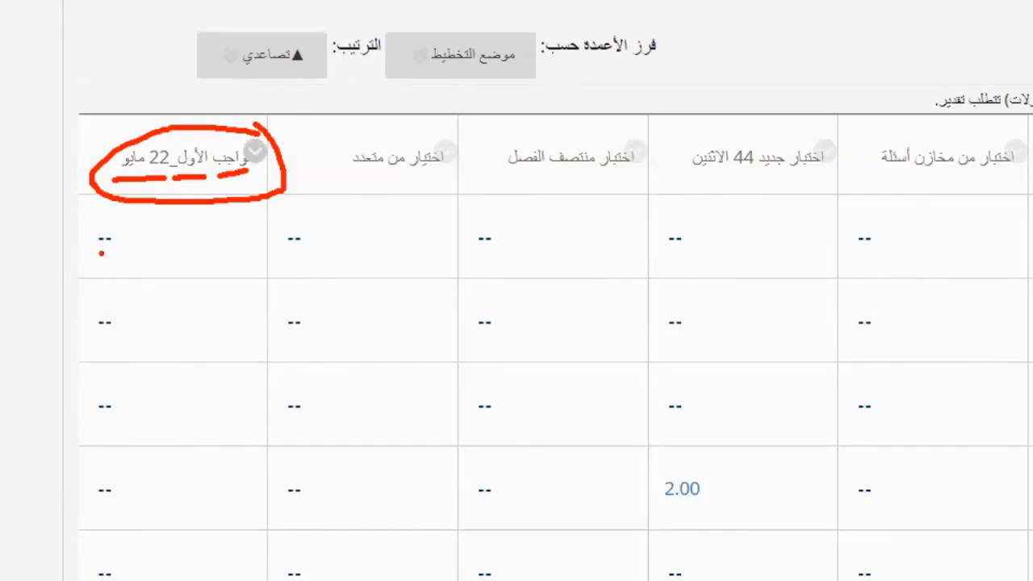
mouse_move(97, 254)
mouse_down()
mouse_move(131, 235)
mouse_move(87, 235)
mouse_up()
mouse_move(109, 300)
mouse_down()
mouse_move(76, 321)
mouse_move(128, 307)
mouse_up()
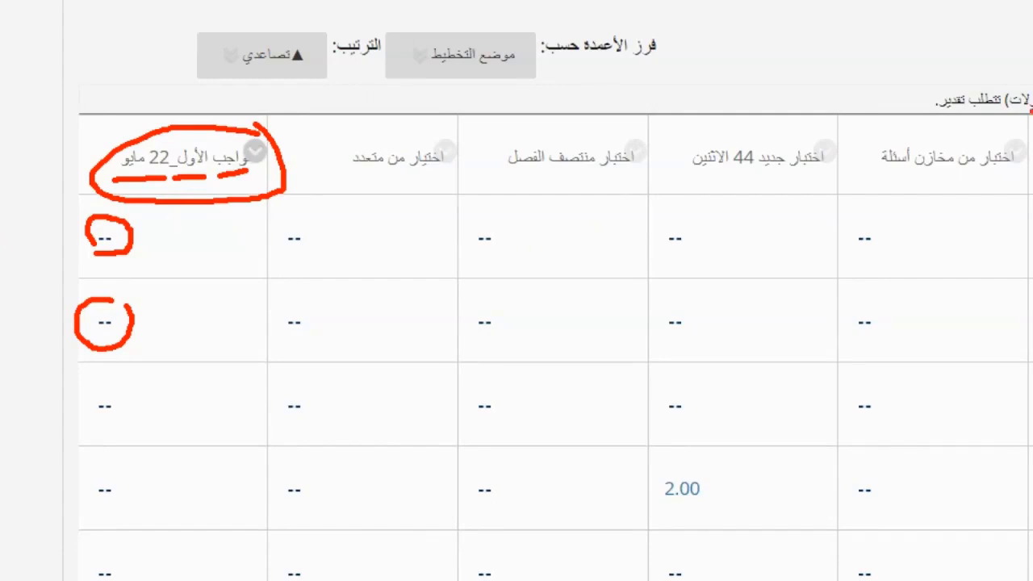
drag(179, 234, 140, 236)
mouse_move(731, 475)
mouse_down()
mouse_move(691, 443)
mouse_move(628, 522)
mouse_move(728, 462)
mouse_up()
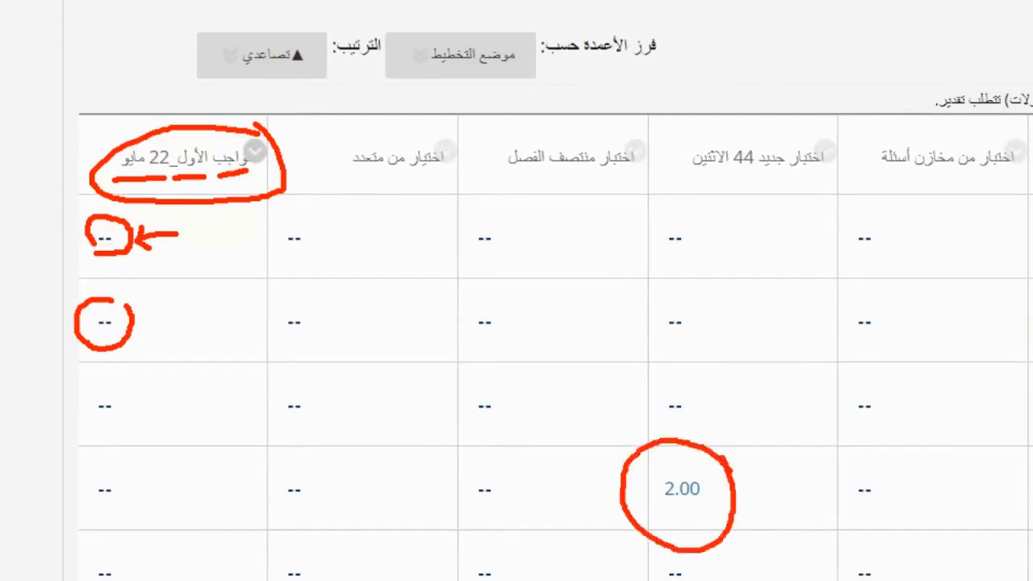
drag(753, 384, 722, 454)
drag(716, 424, 733, 456)
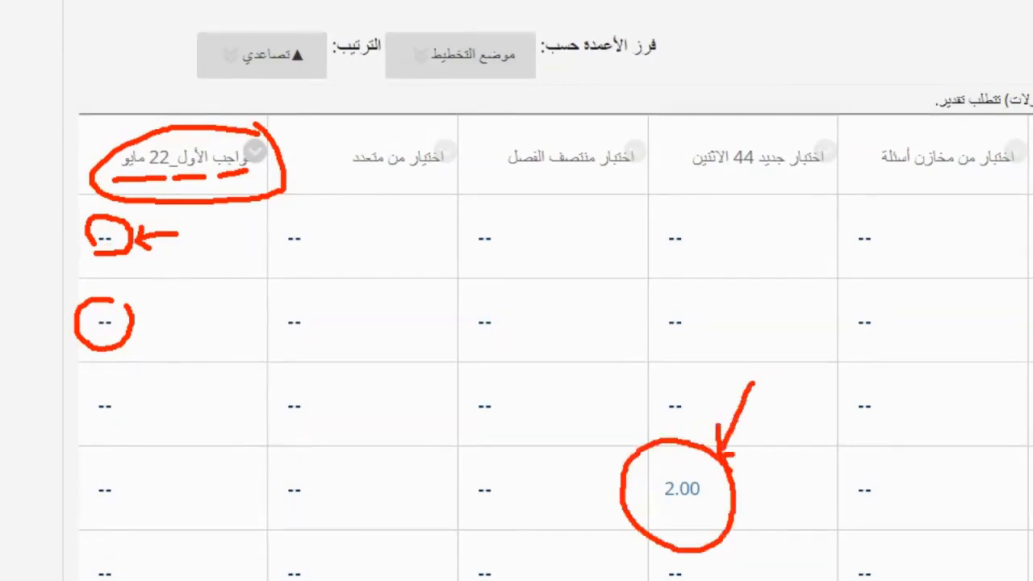
drag(700, 508, 618, 505)
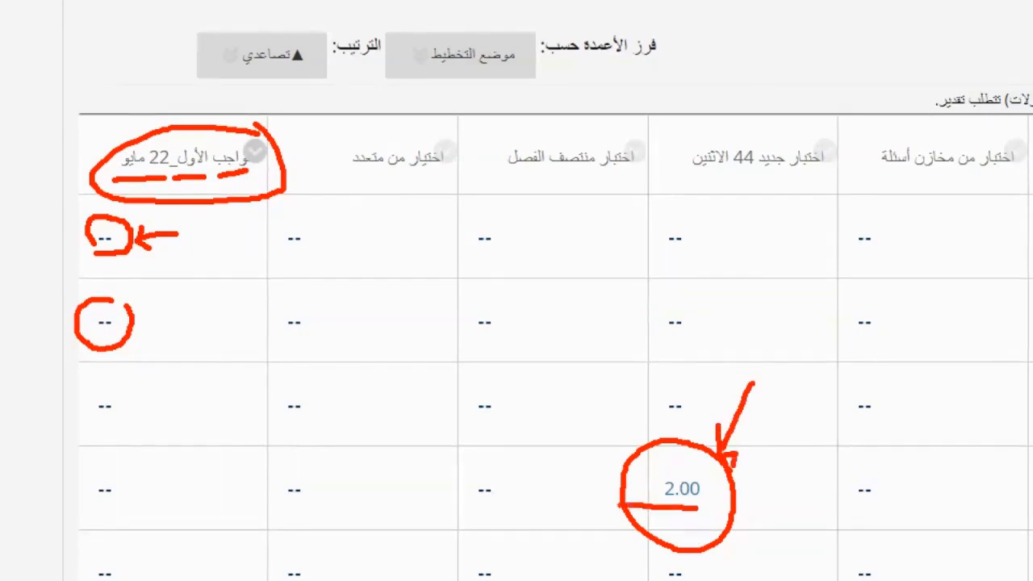
mouse_move(830, 153)
mouse_down()
mouse_move(809, 209)
mouse_move(833, 148)
mouse_up()
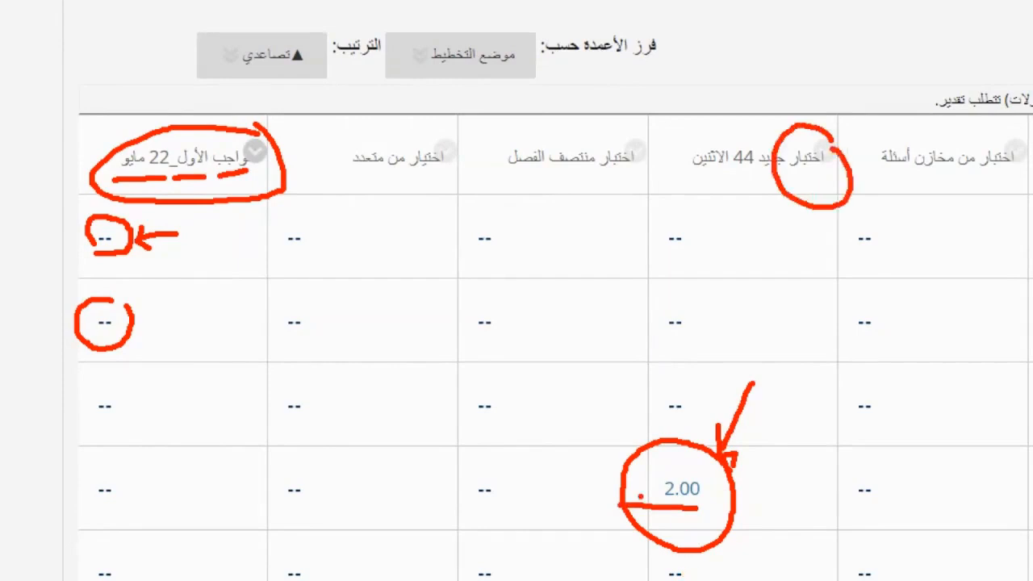
key(Escape)
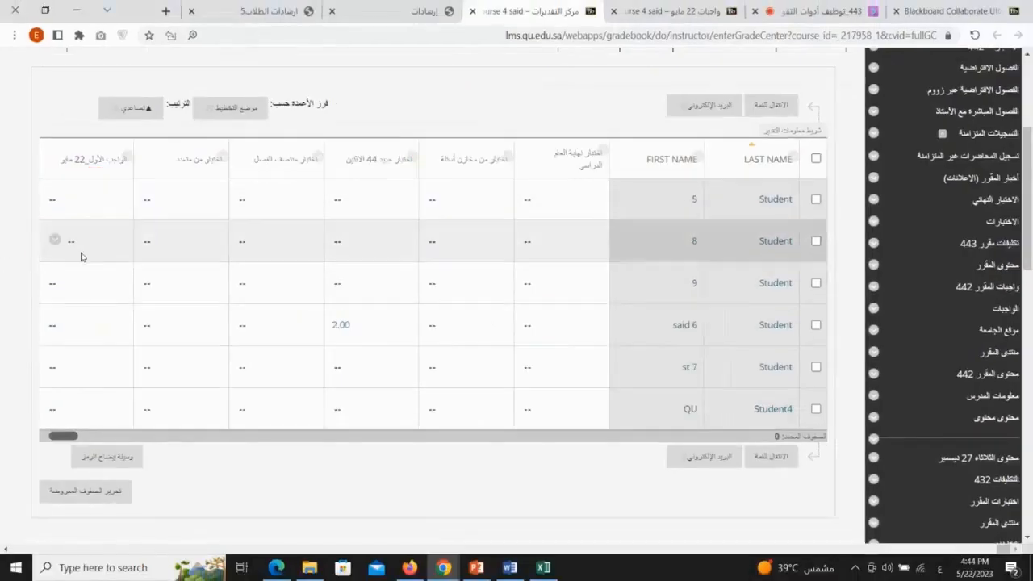
click(107, 457)
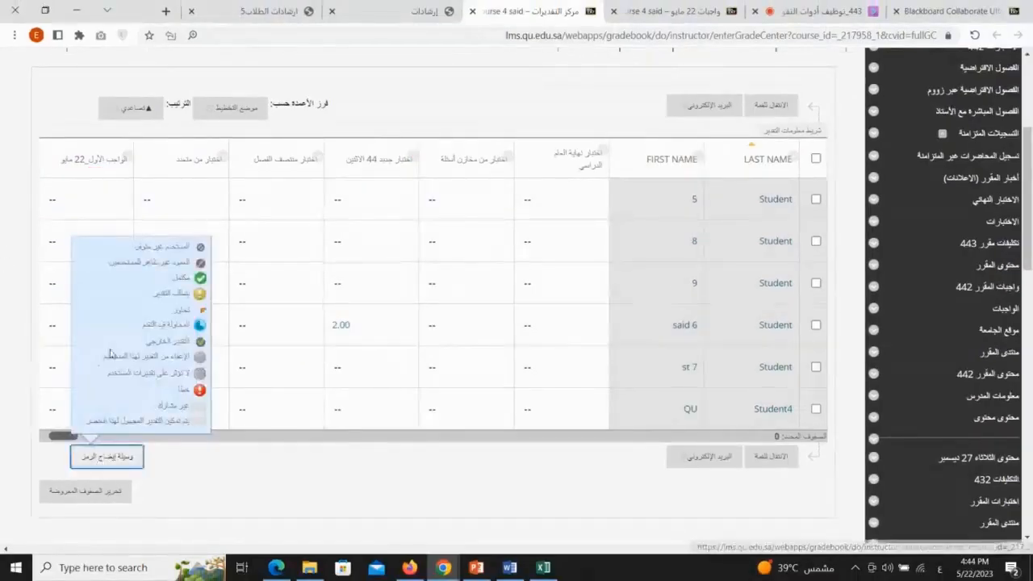